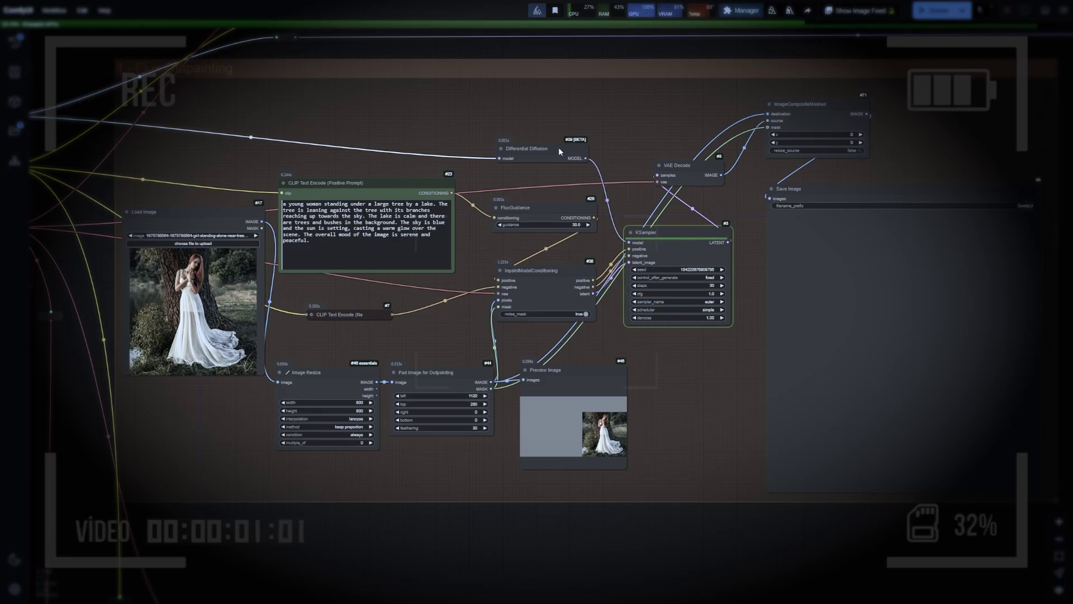
# Scroll the FLUX.1 Tools post to the Fill outpainting examples and ELO benchmark chart
pyautogui.scroll(7, 559, 146)
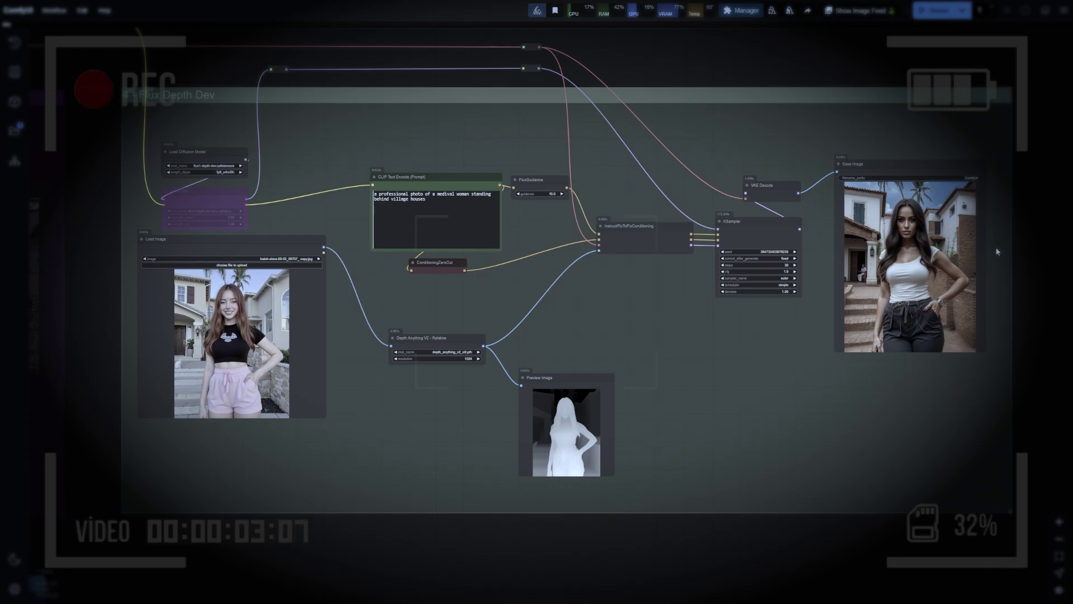
pyautogui.scroll(5, 998, 252)
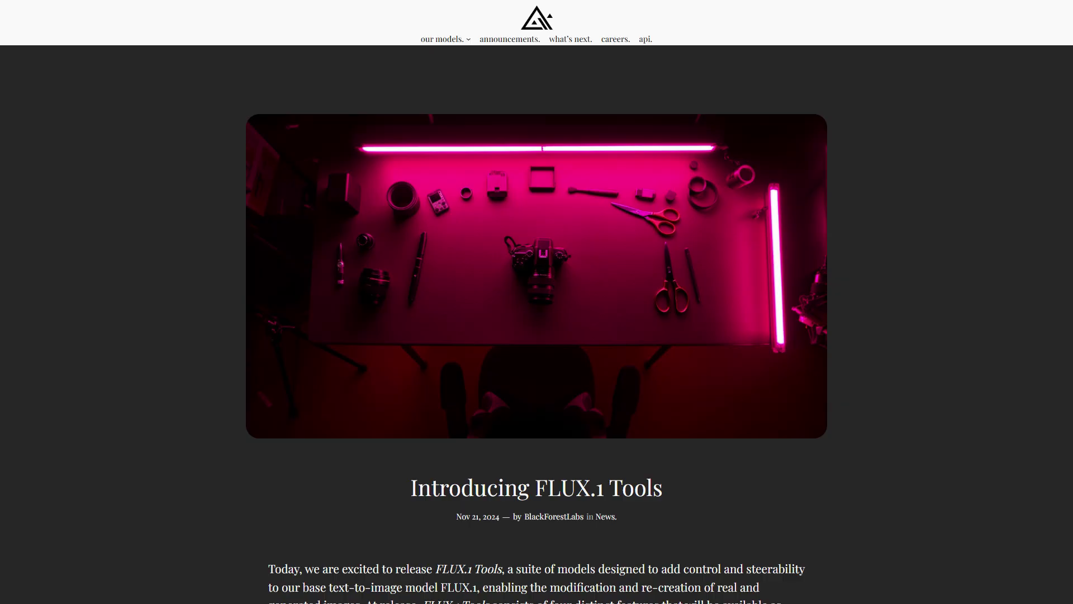
pyautogui.scroll(-3, 537, 302)
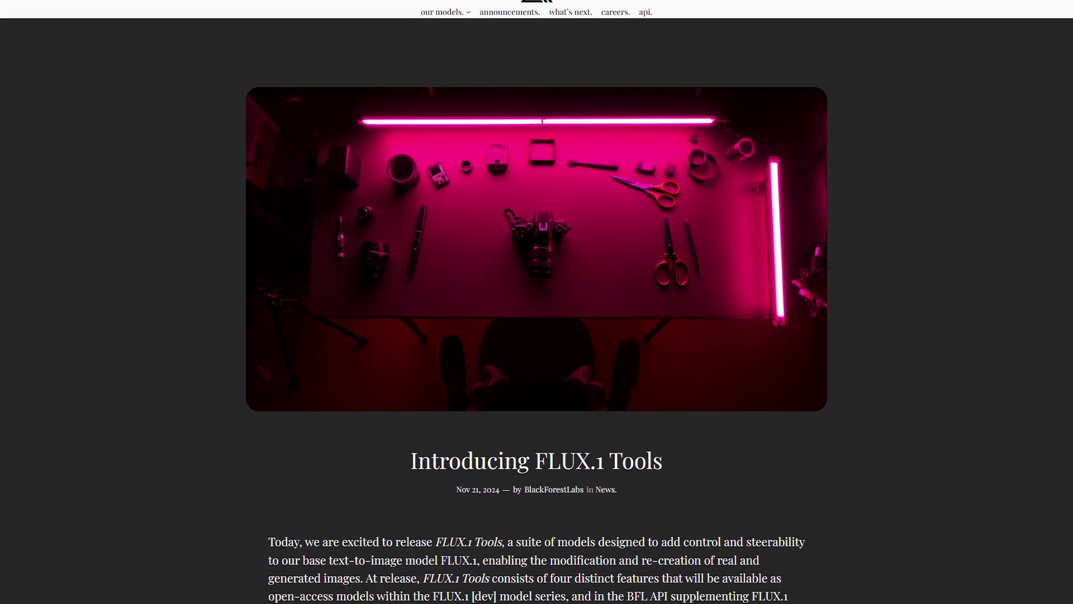
pyautogui.scroll(-3, 537, 301)
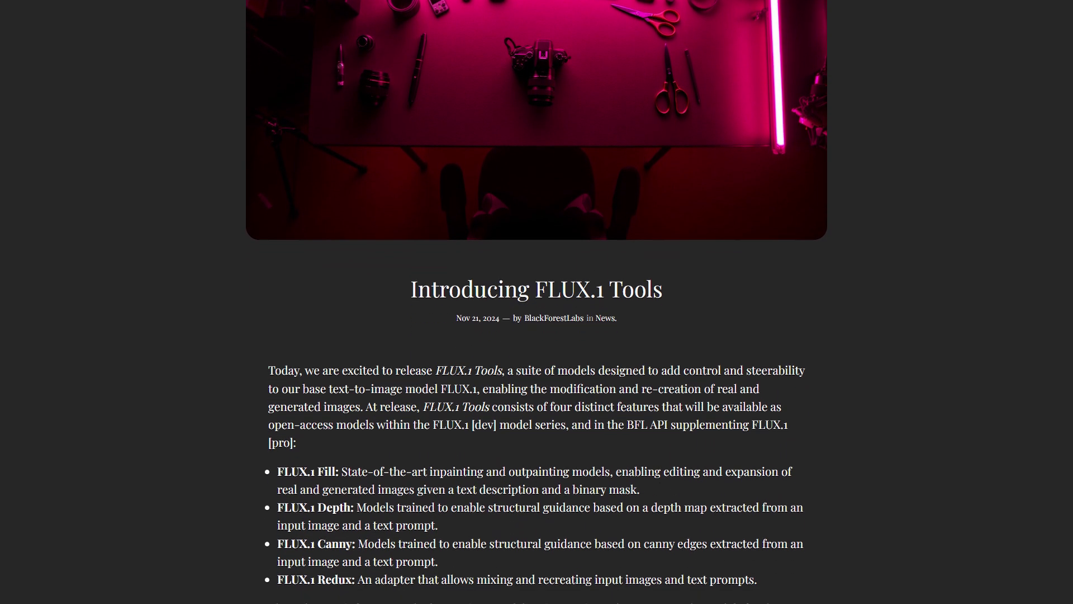
pyautogui.scroll(-2, 537, 302)
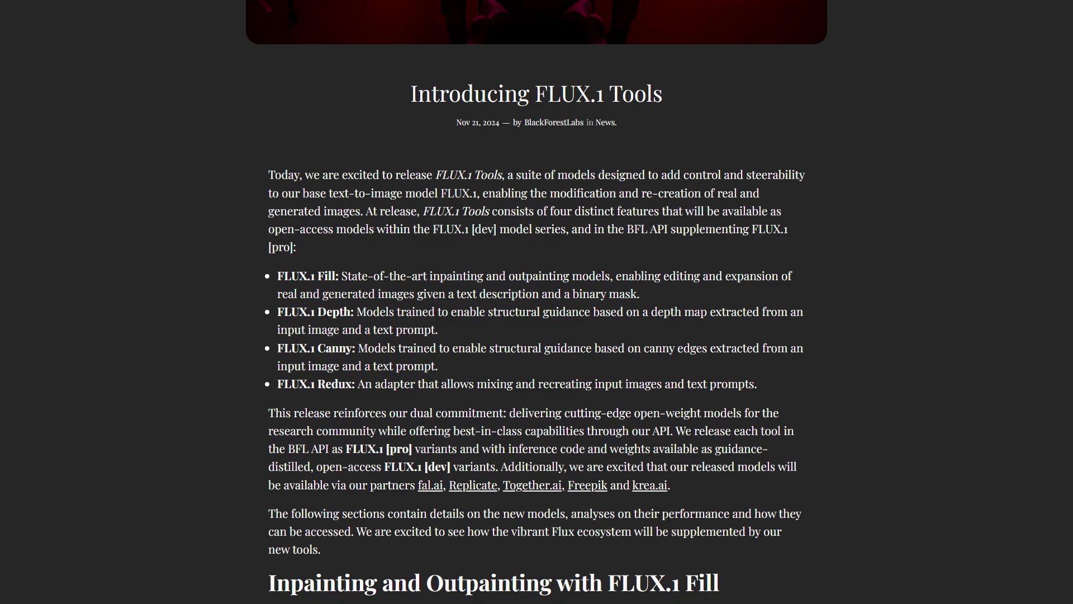
pyautogui.scroll(-10, 536, 302)
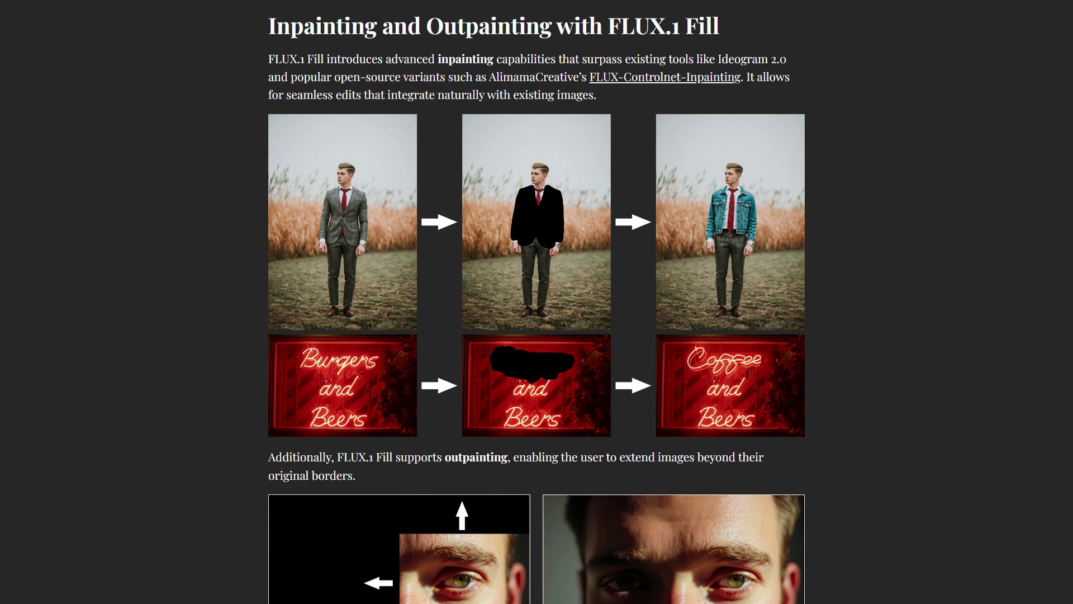
pyautogui.scroll(-8, 536, 302)
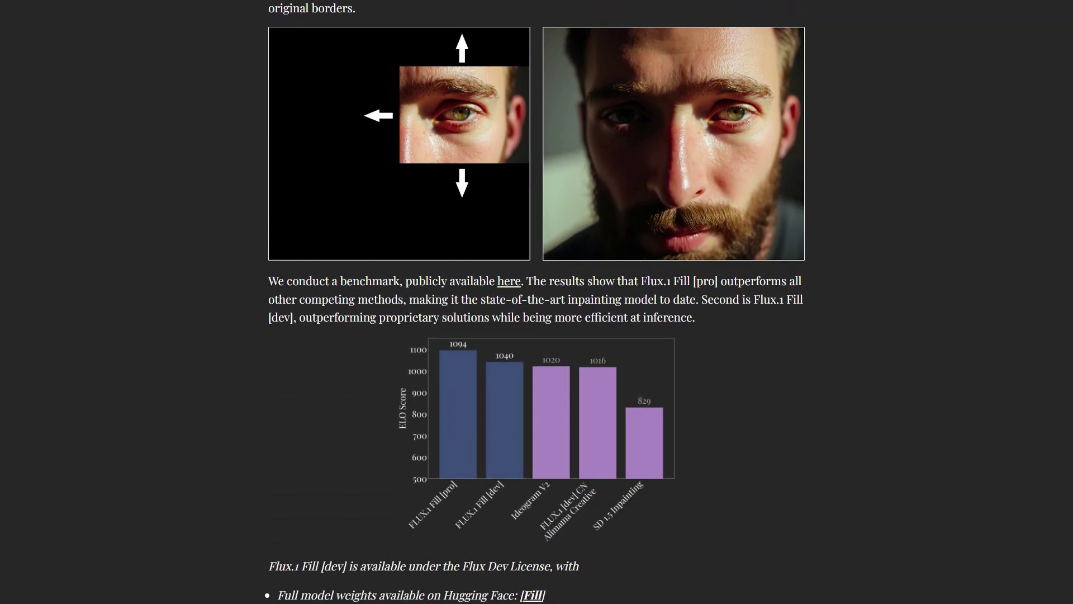
pyautogui.scroll(-10, 536, 302)
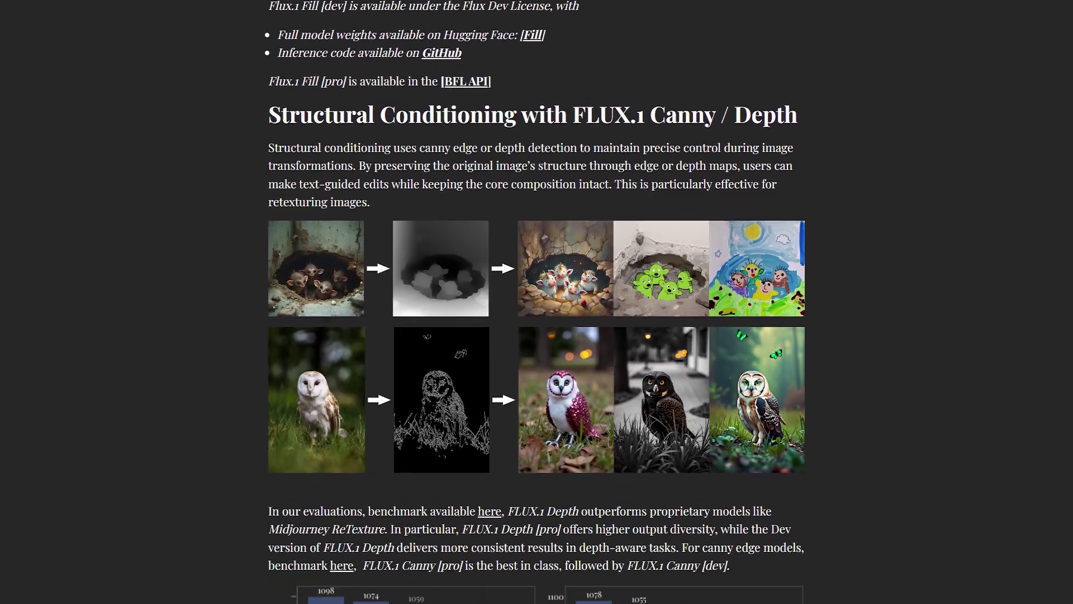
# Scroll through the Canny / Depth structural conditioning examples and the Redux section
pyautogui.scroll(-1, 536, 302)
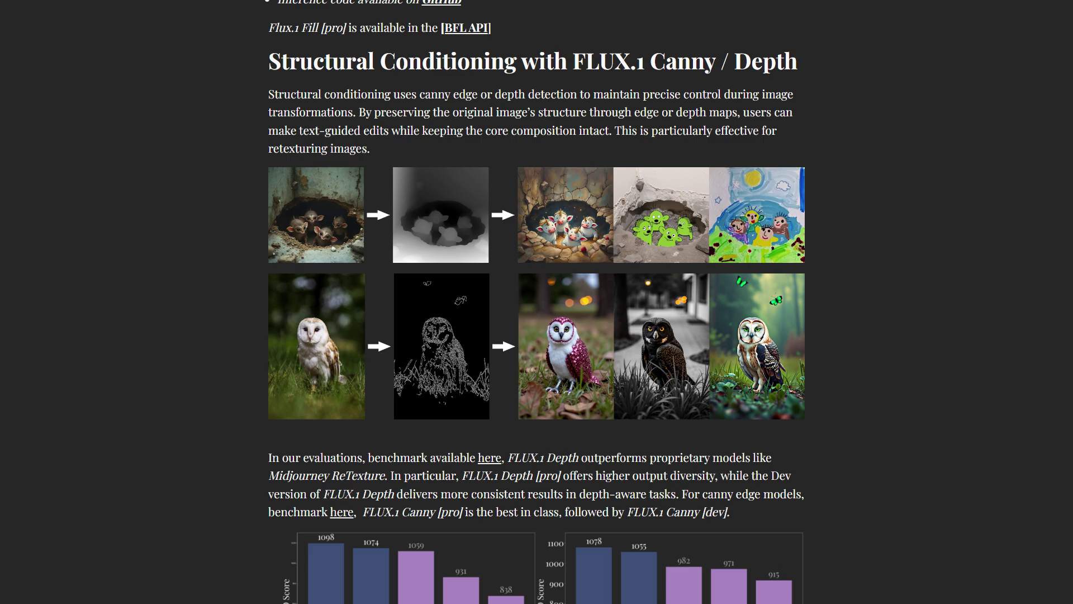
pyautogui.scroll(-8, 537, 302)
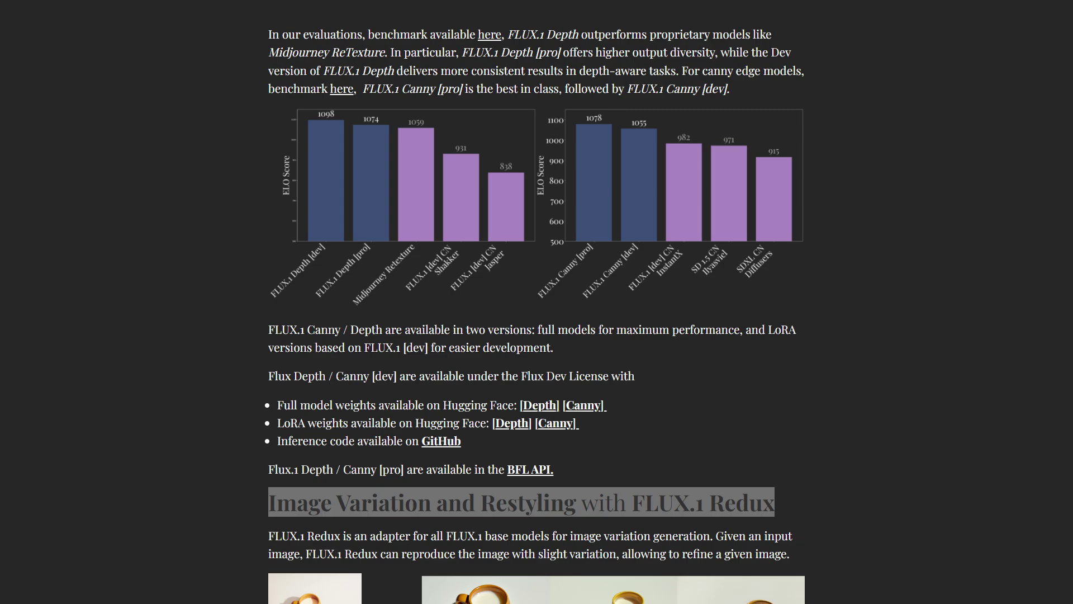
pyautogui.scroll(-8, 537, 301)
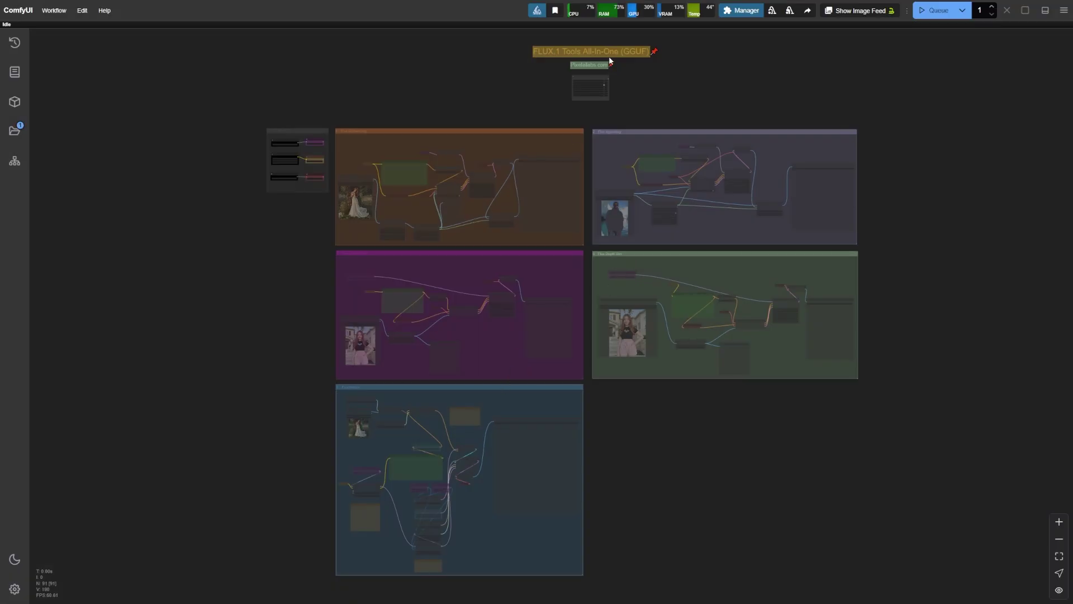
# Pan and zoom across the title notes, Fast Groups Muter, Models loaders and Flux Outpainting group
pyautogui.scroll(8, 610, 60)
pyautogui.moveTo(638, 84); pyautogui.dragTo(636, 211)
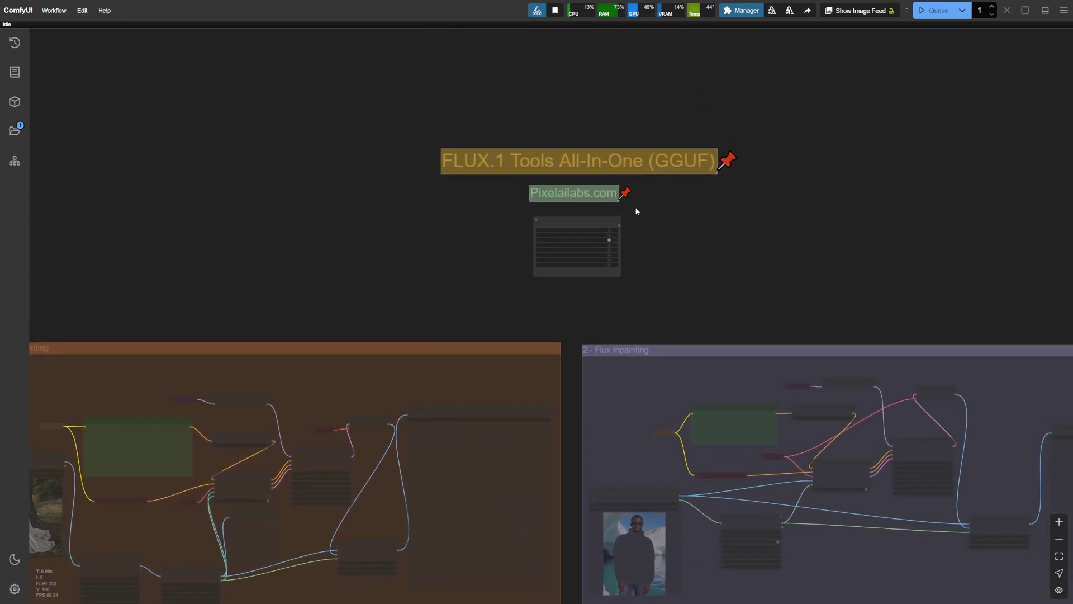
pyautogui.scroll(8, 598, 196)
pyautogui.moveTo(569, 163); pyautogui.dragTo(606, 192)
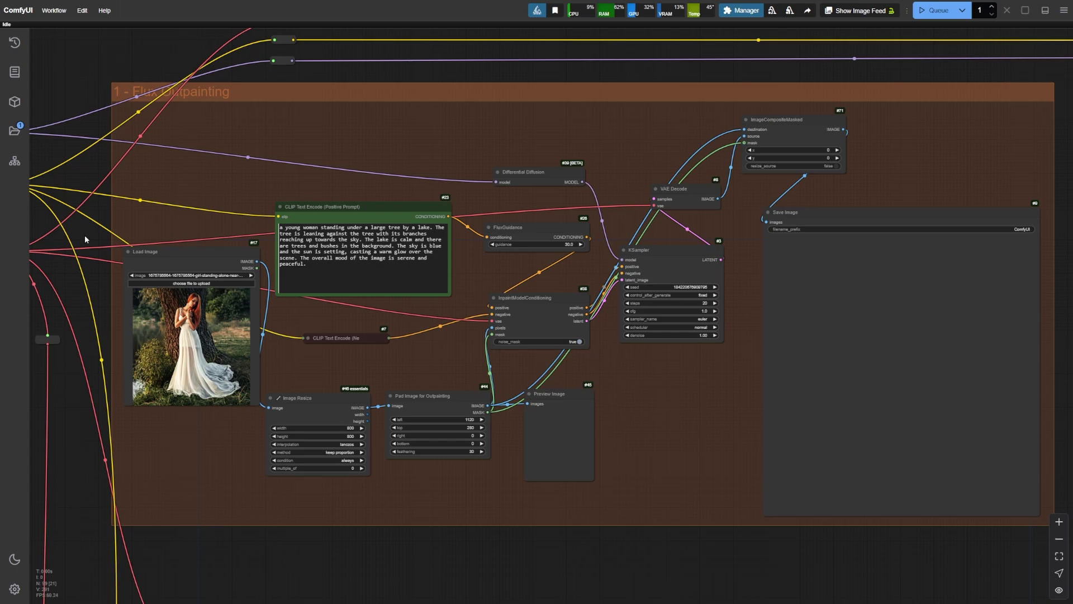
pyautogui.moveTo(85, 235); pyautogui.dragTo(255, 230)
pyautogui.moveTo(99, 118); pyautogui.dragTo(99, 126)
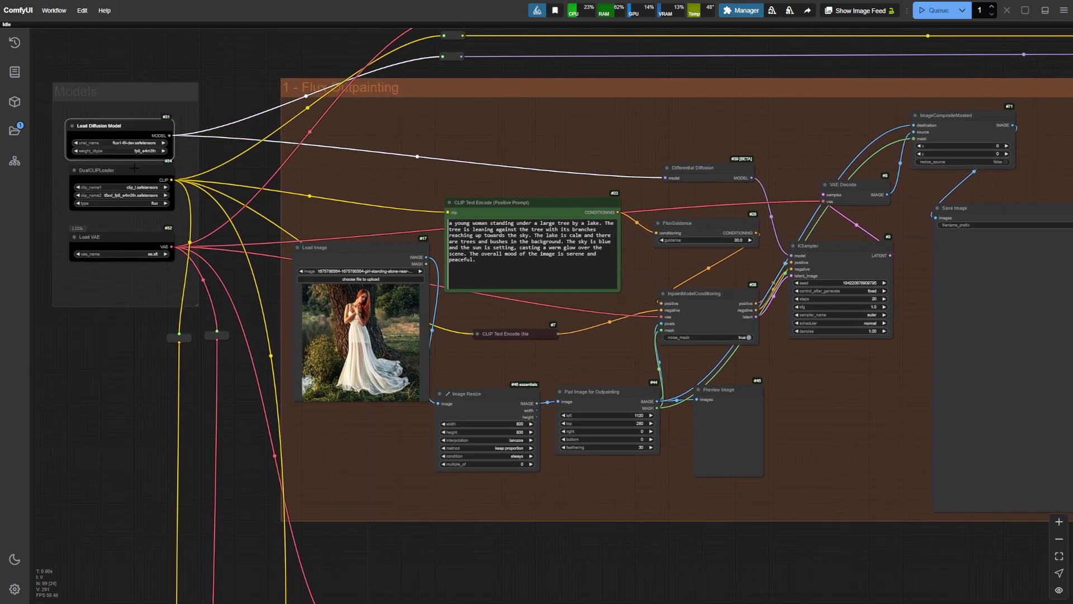
pyautogui.moveTo(95, 170); pyautogui.dragTo(95, 176)
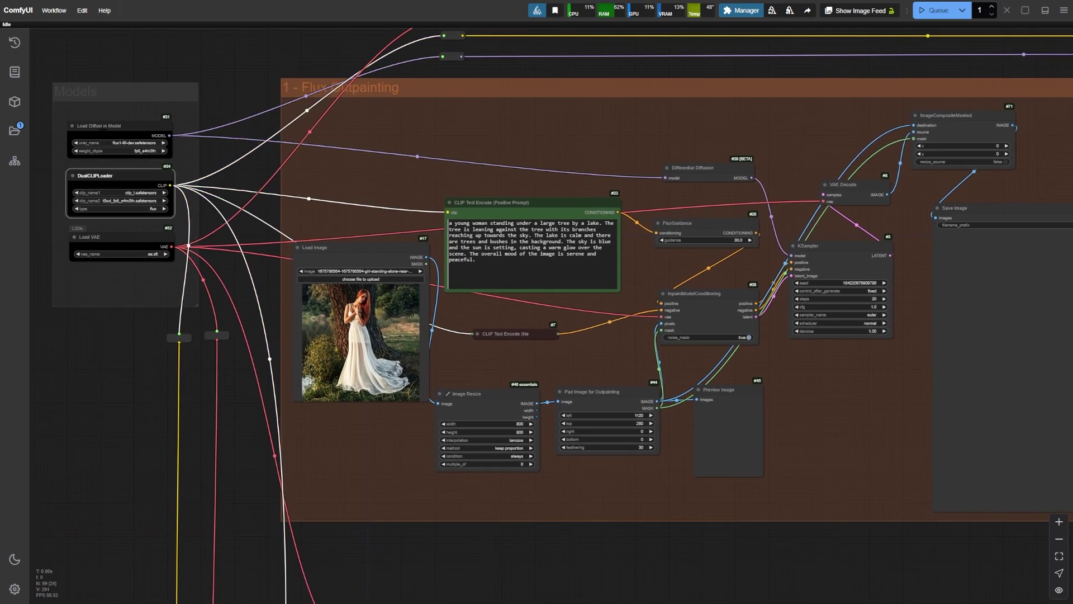
pyautogui.scroll(-4, 844, 223)
pyautogui.moveTo(844, 223); pyautogui.dragTo(738, 202)
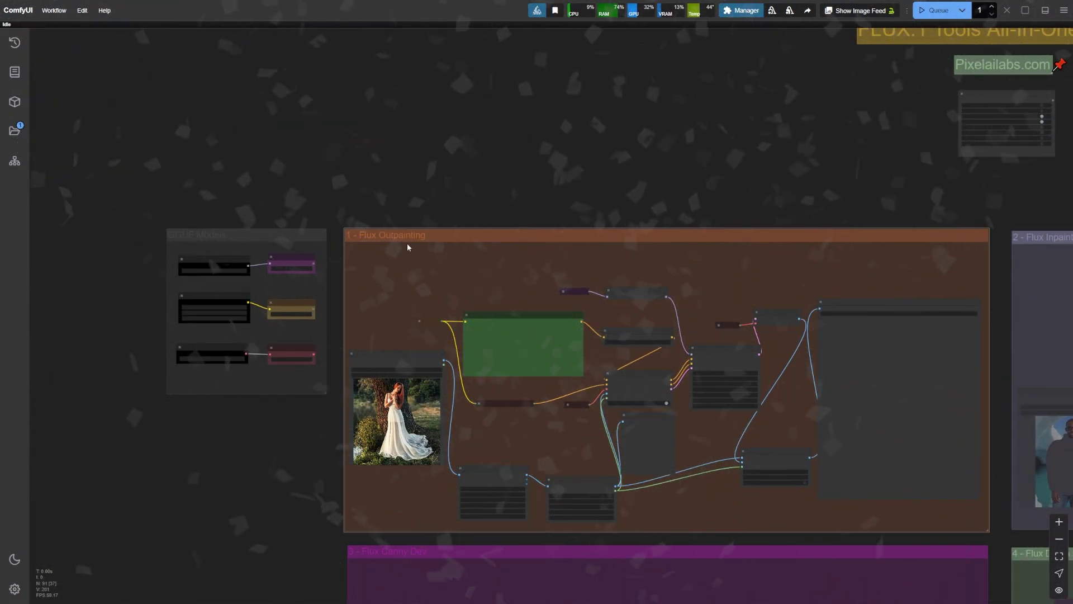
pyautogui.scroll(1, 143, 294)
pyautogui.scroll(7, 143, 295)
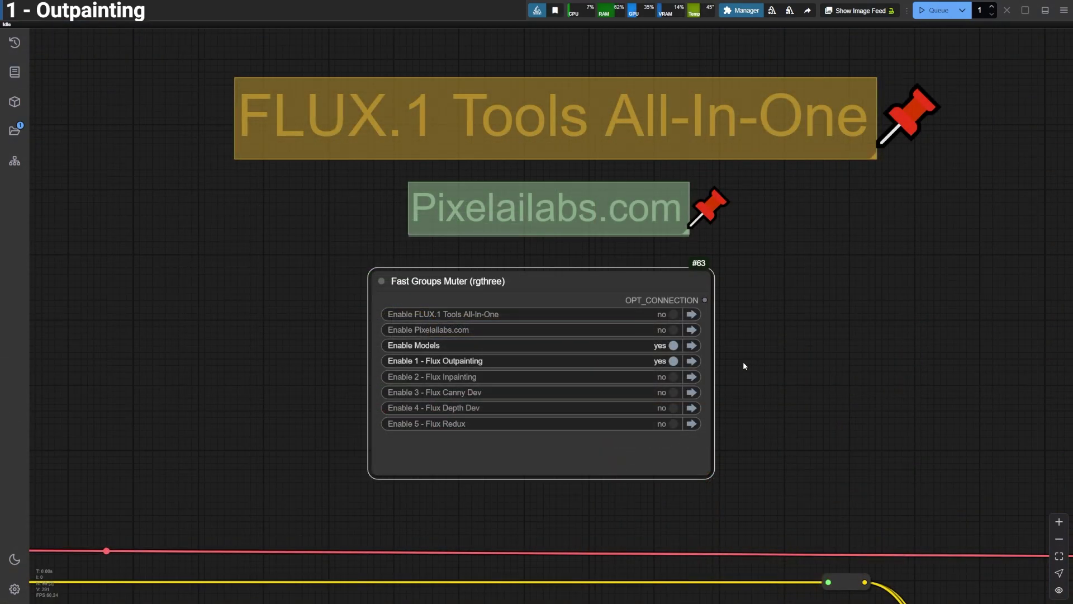
# Inspect the Load Diffusion Model and DualCLIPLoader nodes and their links in the Models group
pyautogui.scroll(-7, 895, 280)
pyautogui.moveTo(900, 284); pyautogui.dragTo(698, 72)
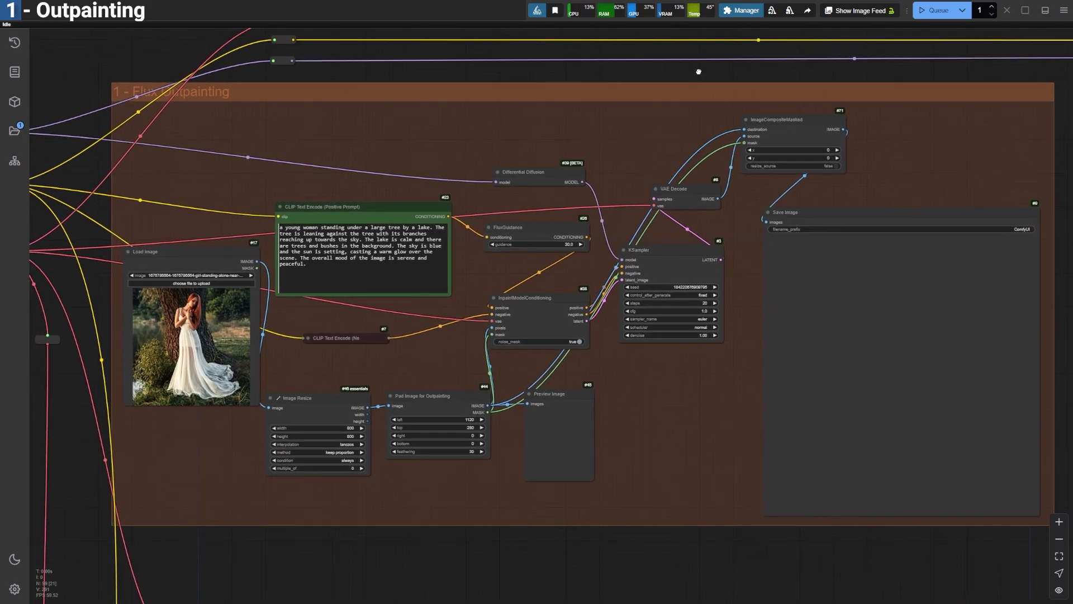
pyautogui.moveTo(85, 235); pyautogui.dragTo(255, 231)
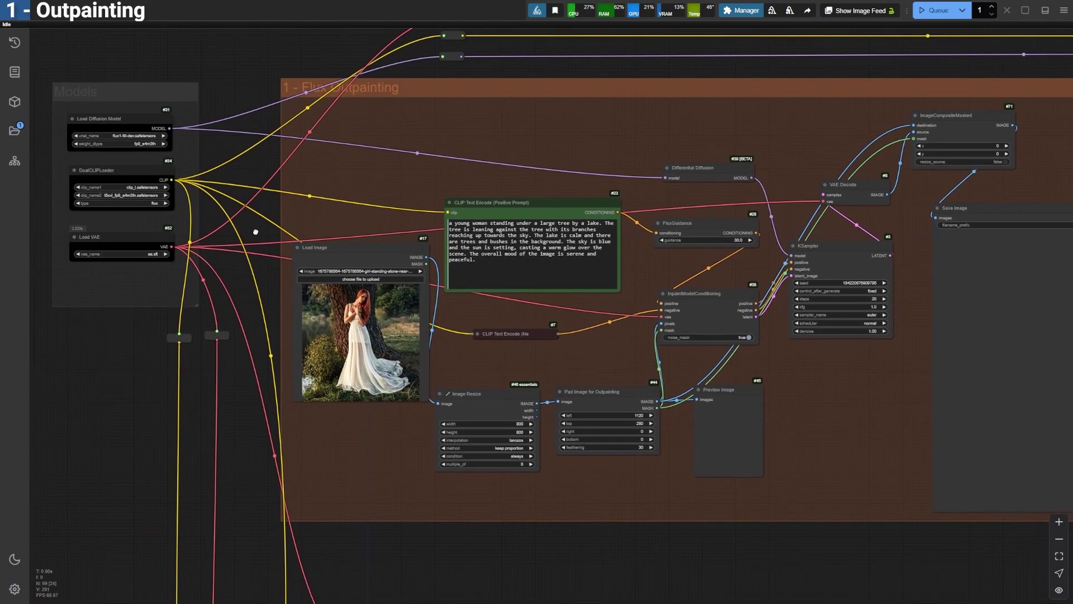
pyautogui.click(141, 127)
pyautogui.click(97, 170)
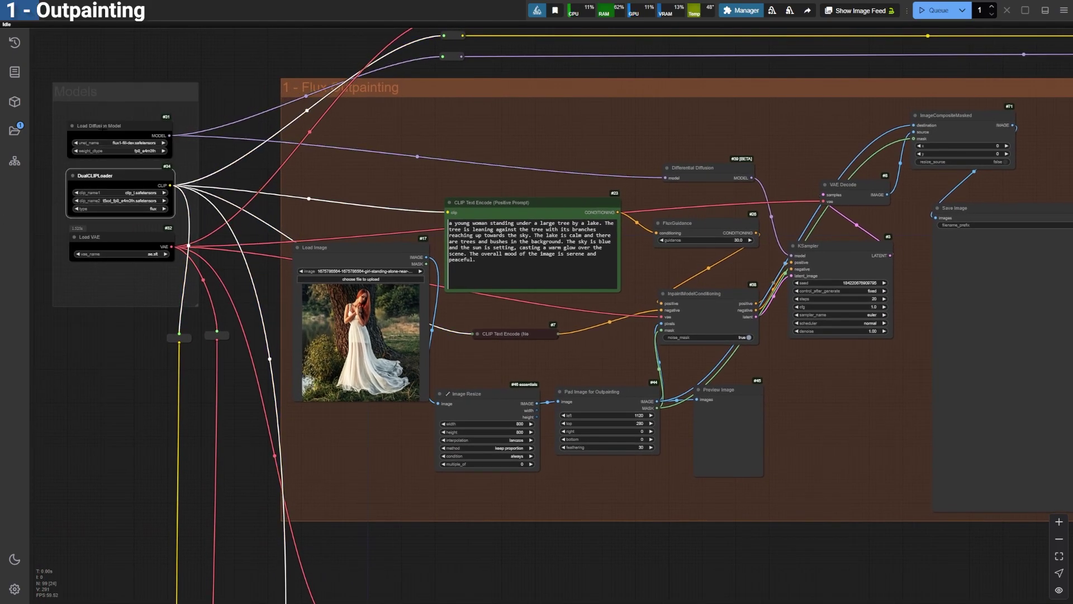
pyautogui.scroll(6, 66, 137)
pyautogui.moveTo(314, 95); pyautogui.dragTo(384, 106)
# Keep flux1-fill-dev.safetensors as diffusion model and set clip_name2 to t5xxl_fp16.safetensors
pyautogui.click(196, 154)
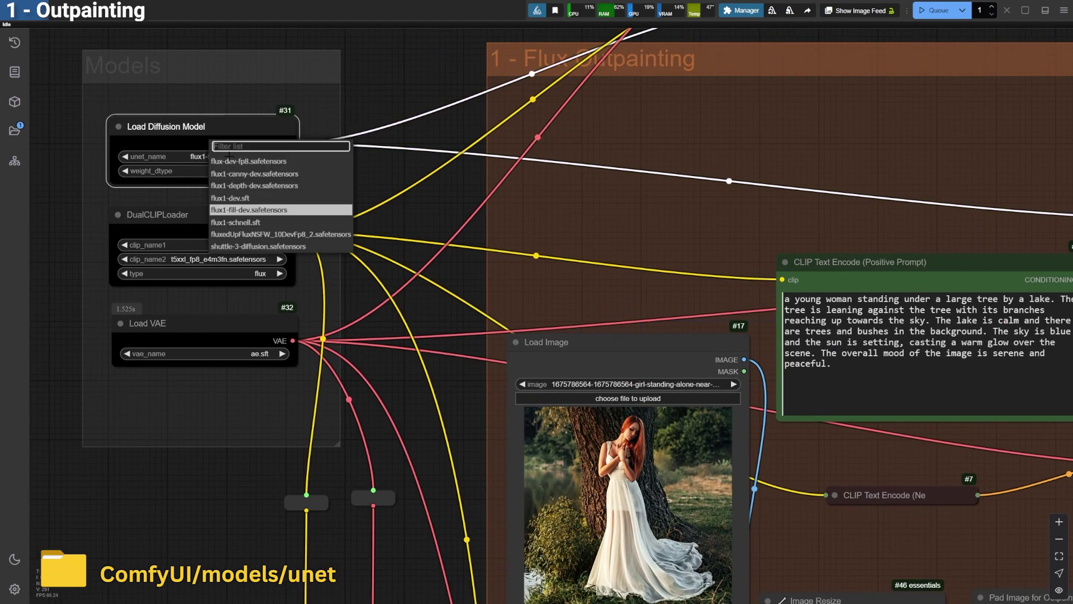
pyautogui.click(321, 209)
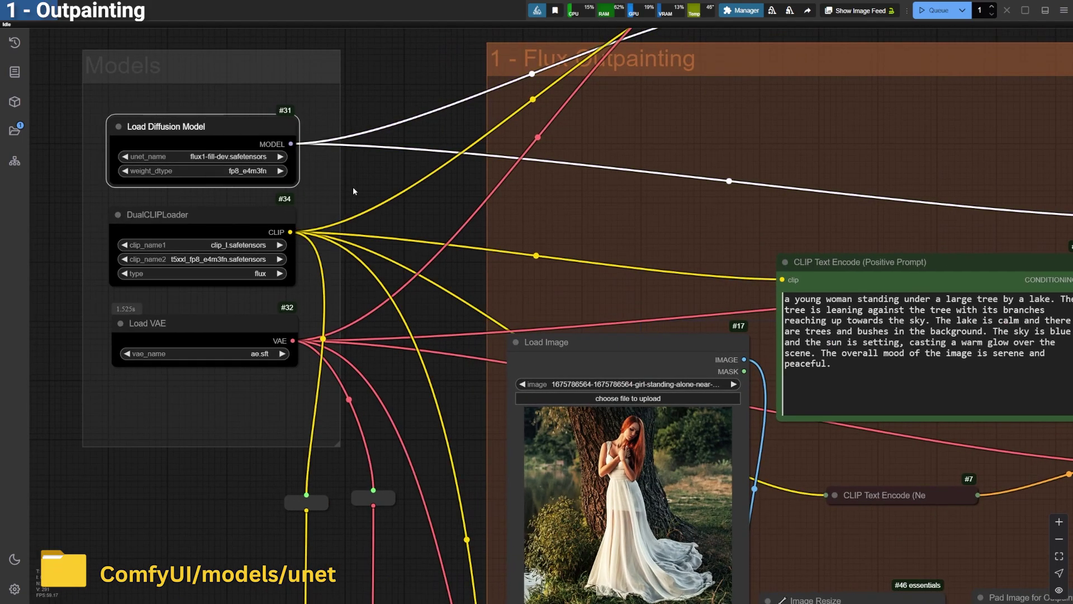
pyautogui.click(243, 325)
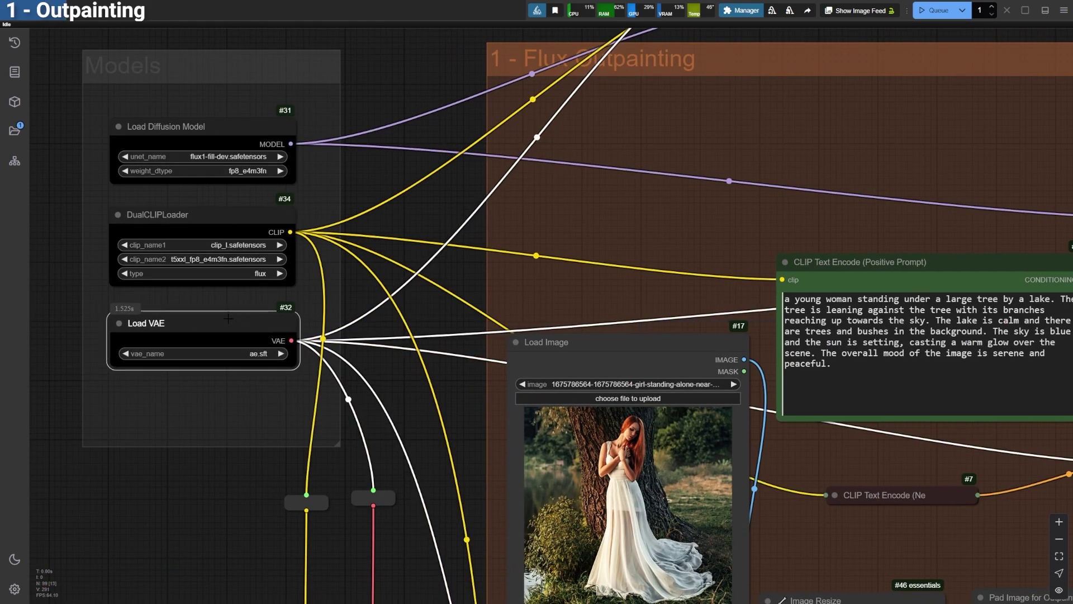
pyautogui.click(224, 246)
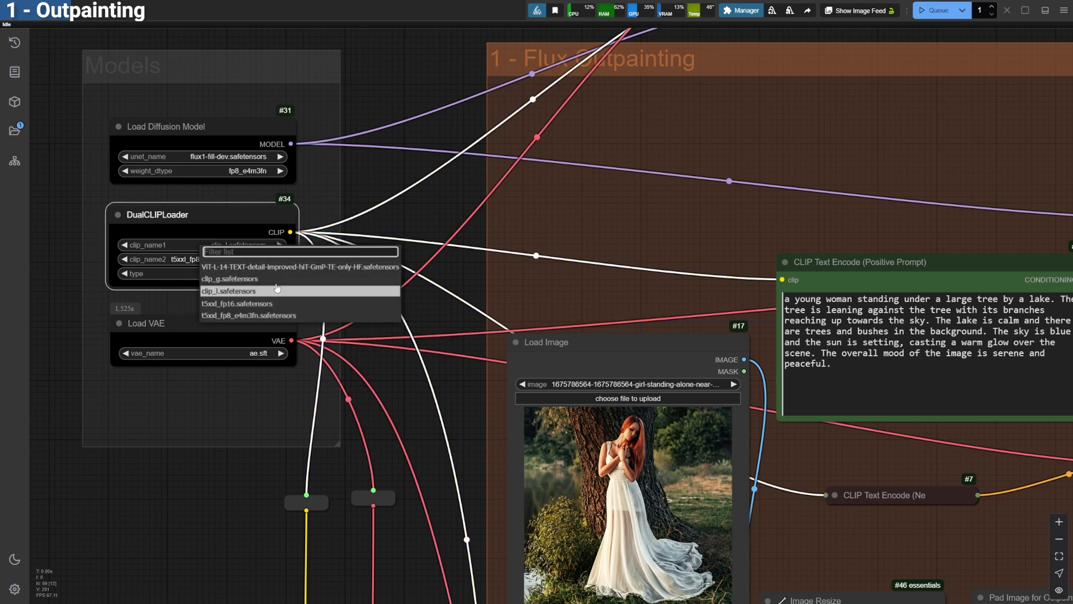
pyautogui.click(254, 303)
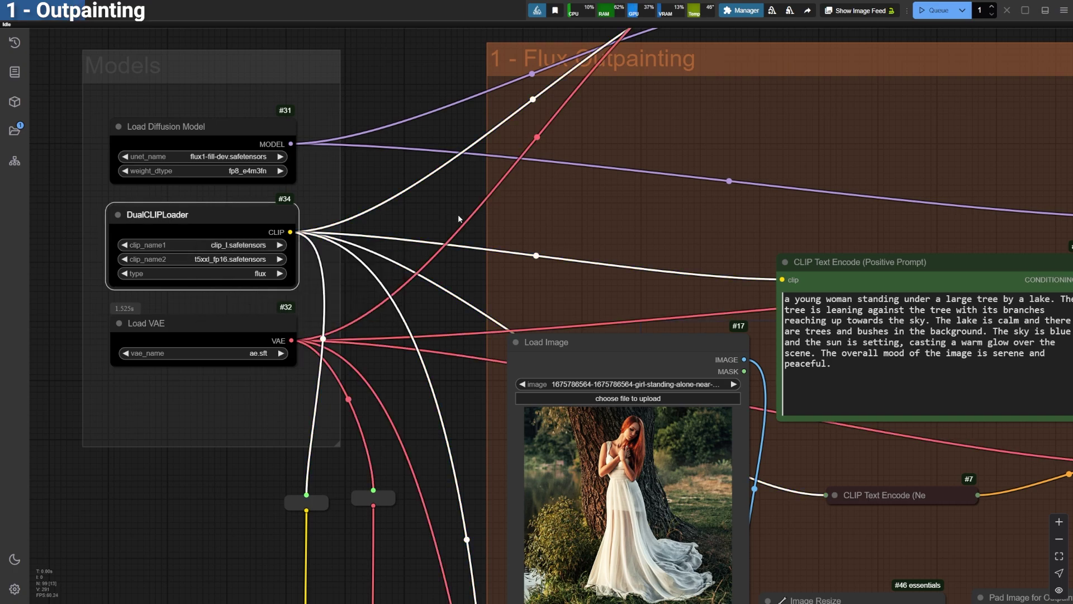
pyautogui.moveTo(458, 213); pyautogui.dragTo(175, 178)
pyautogui.scroll(-6, 160, 172)
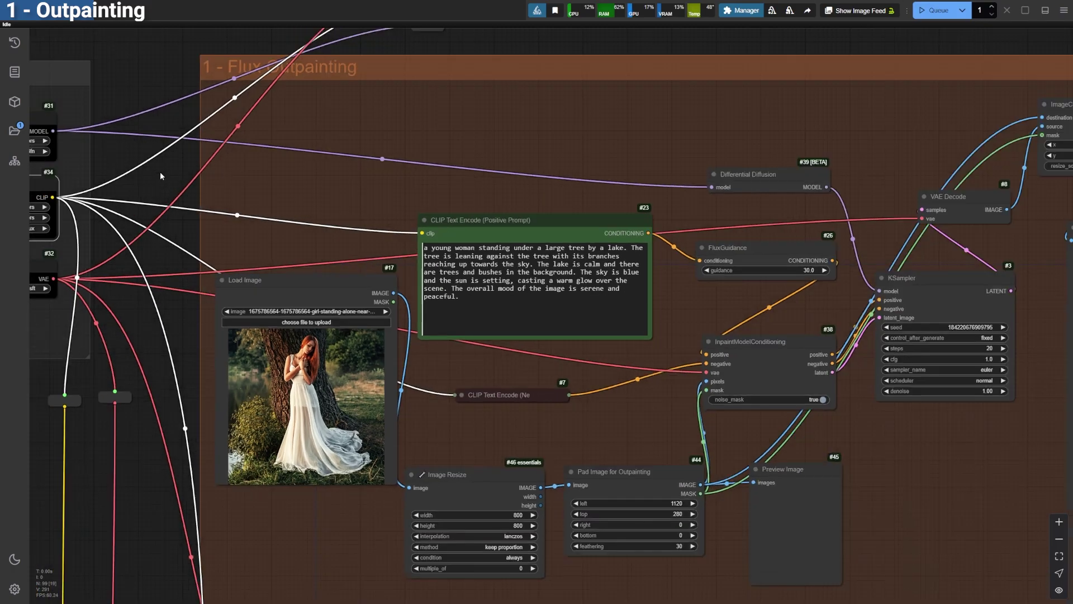
pyautogui.moveTo(754, 547); pyautogui.dragTo(676, 537)
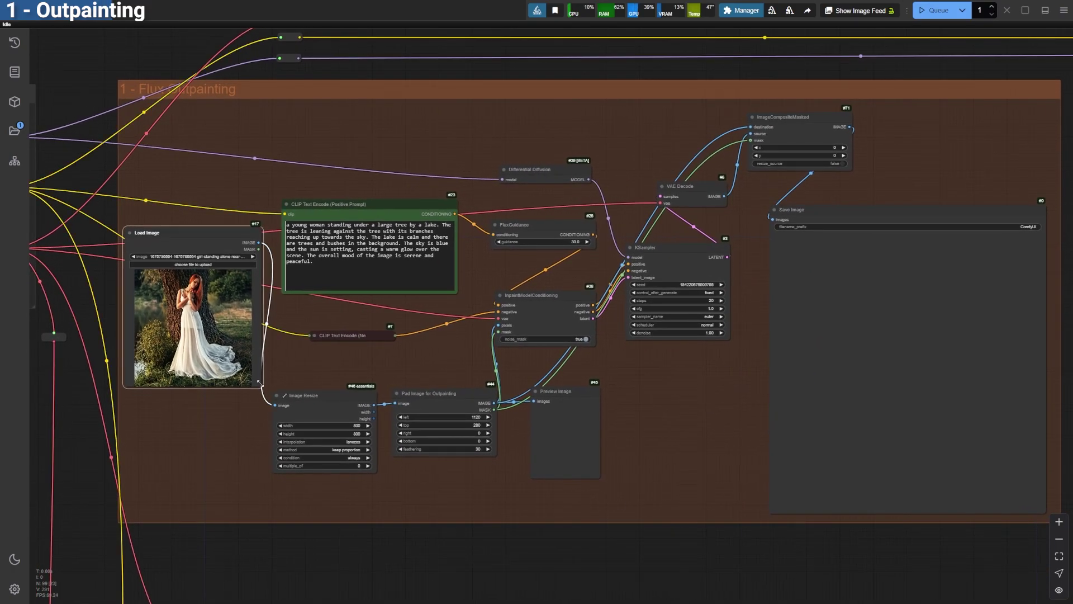
# Enlarge Load Image and nudge the Image Resize node into place
pyautogui.moveTo(259, 384); pyautogui.dragTo(266, 397)
pyautogui.click(457, 246)
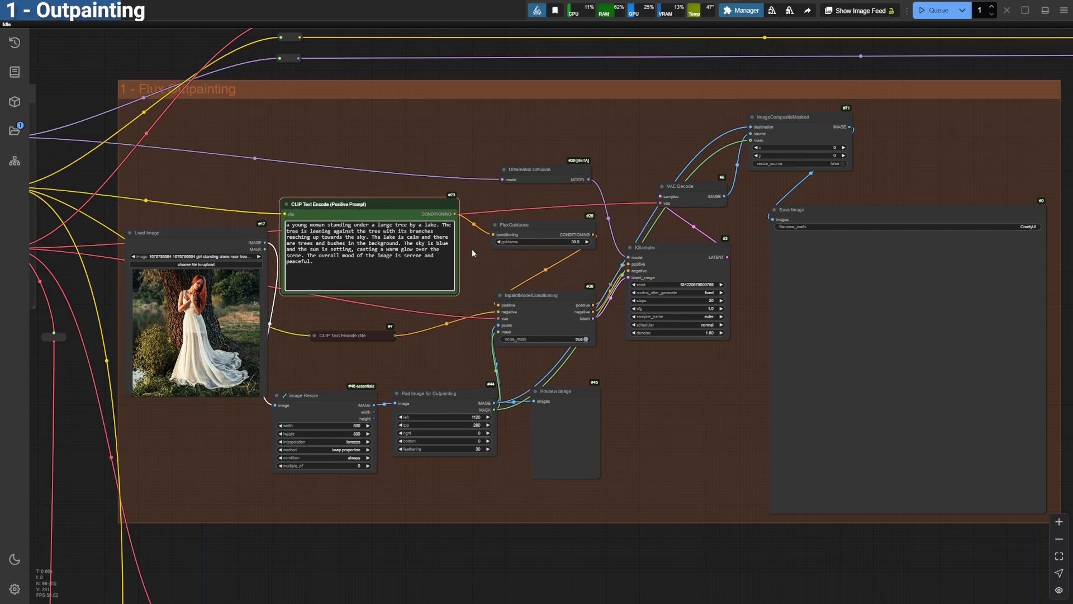
pyautogui.moveTo(330, 403); pyautogui.dragTo(332, 397)
pyautogui.scroll(5, 240, 458)
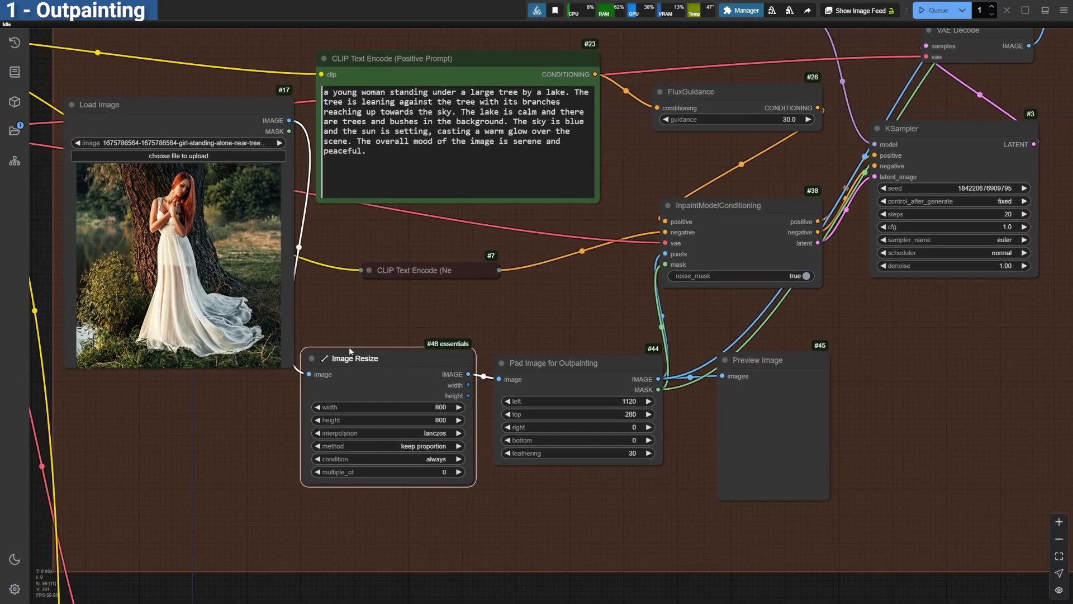
pyautogui.moveTo(351, 353); pyautogui.dragTo(356, 358)
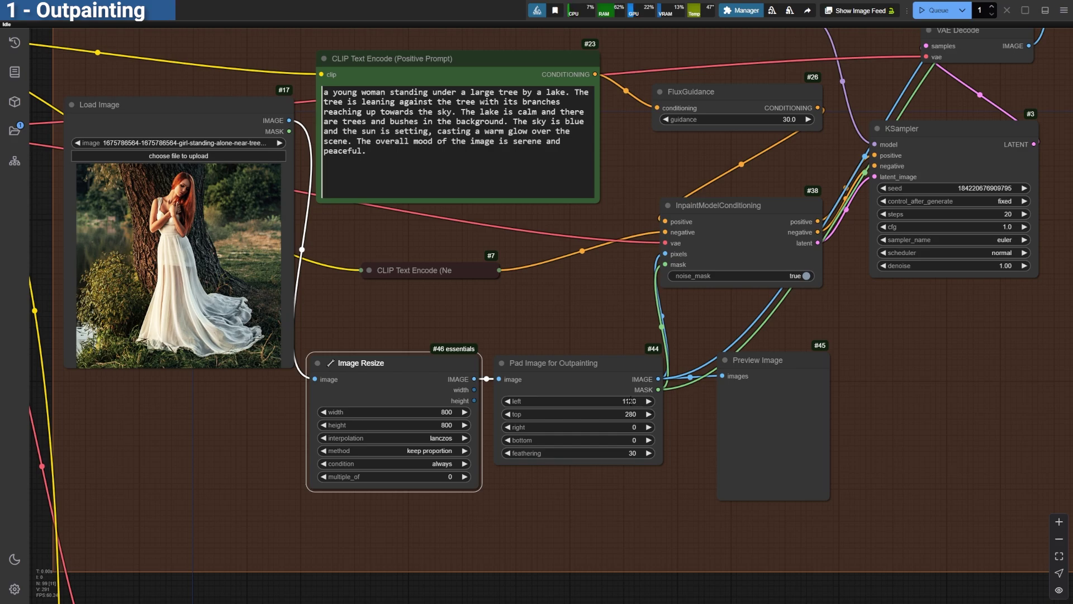
# Set Pad Image for Outpainting to left 1920-800, top 1080-800, right and bottom 0
pyautogui.click(630, 401)
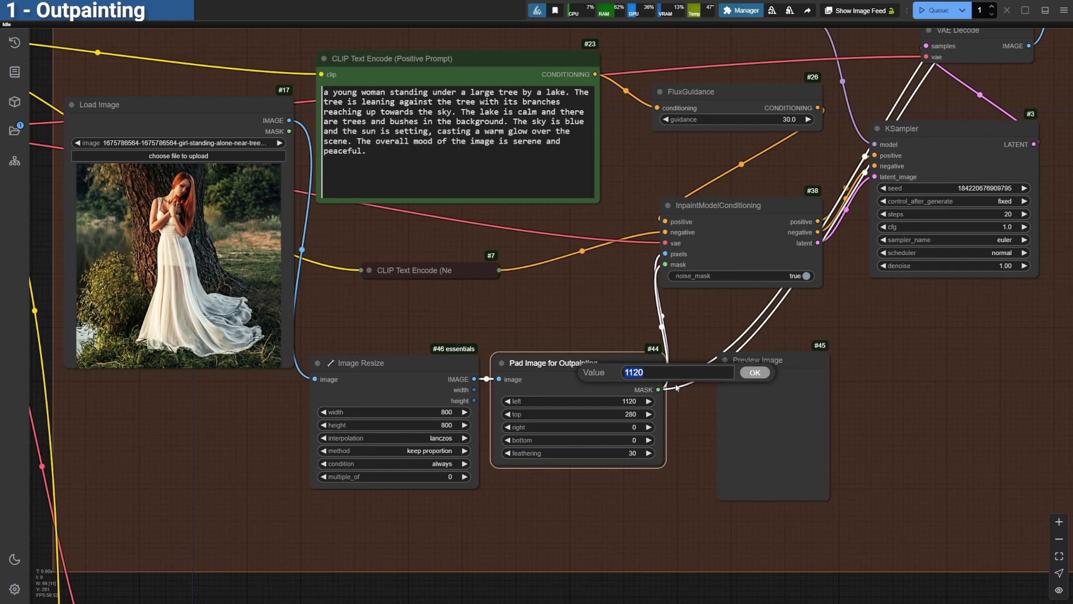
pyautogui.write('800')
pyautogui.press('BackSpace')
pyautogui.press('BackSpace')
pyautogui.press('BackSpace')
pyautogui.write('1920-800')
pyautogui.press('Return')
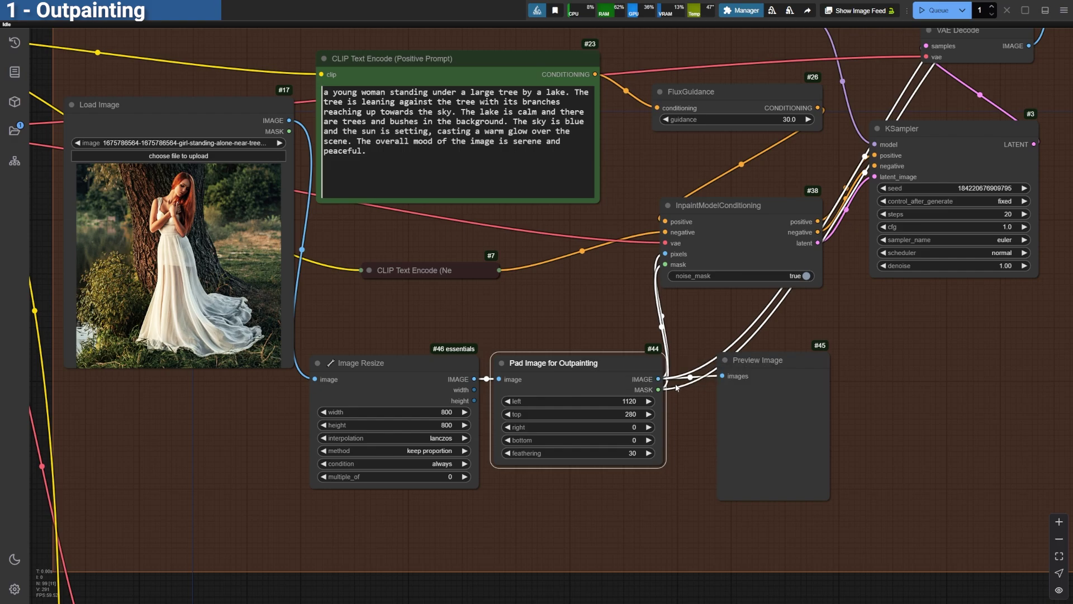
pyautogui.click(676, 388)
pyautogui.write('10')
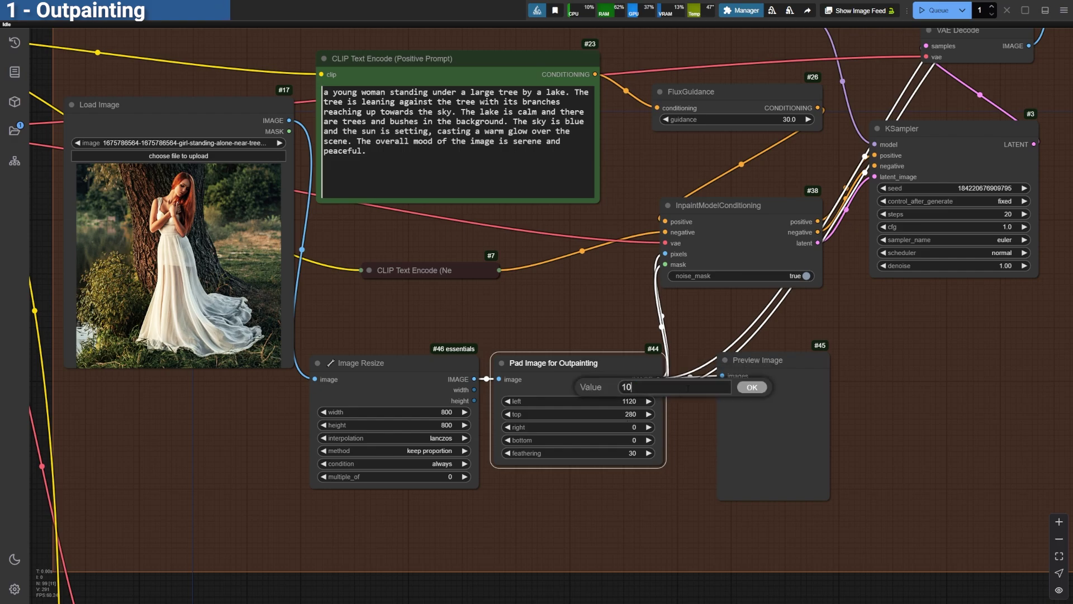
pyautogui.write('80-800')
pyautogui.press('Return')
pyautogui.click(637, 426)
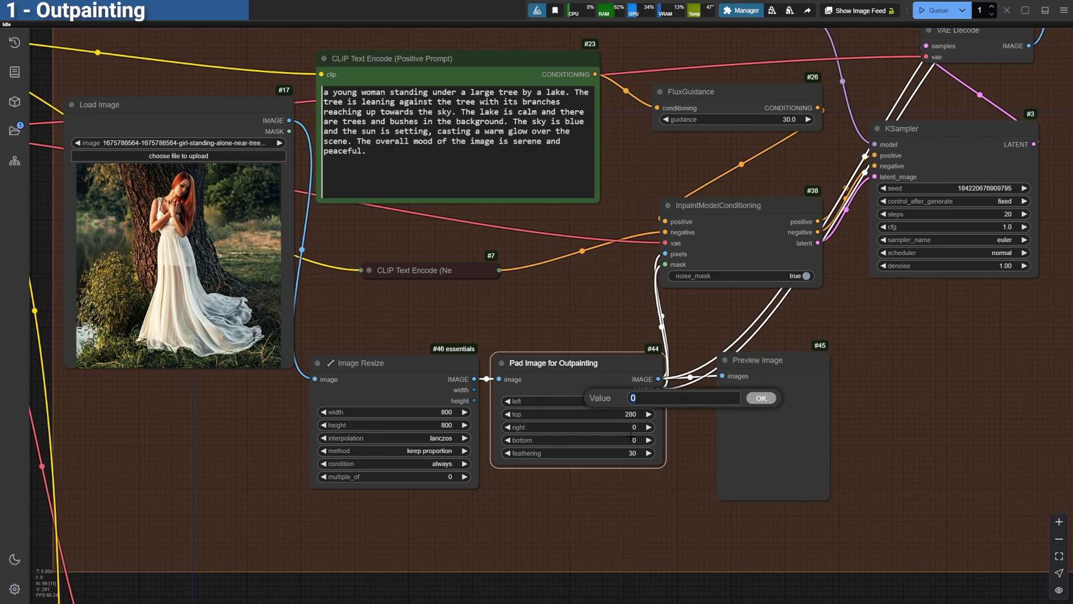
pyautogui.click(756, 408)
pyautogui.click(630, 448)
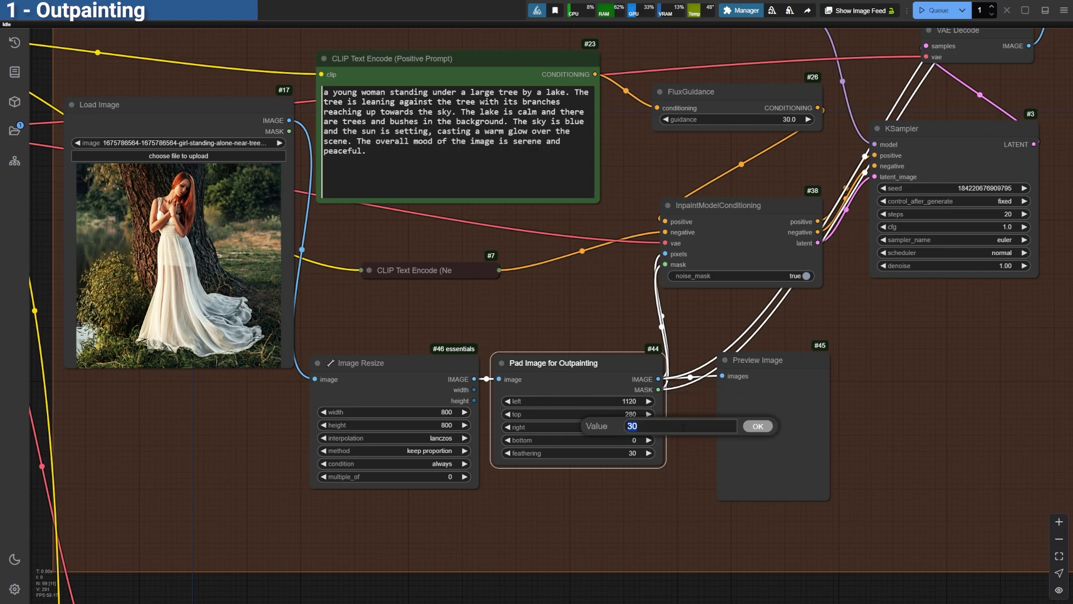
pyautogui.click(757, 428)
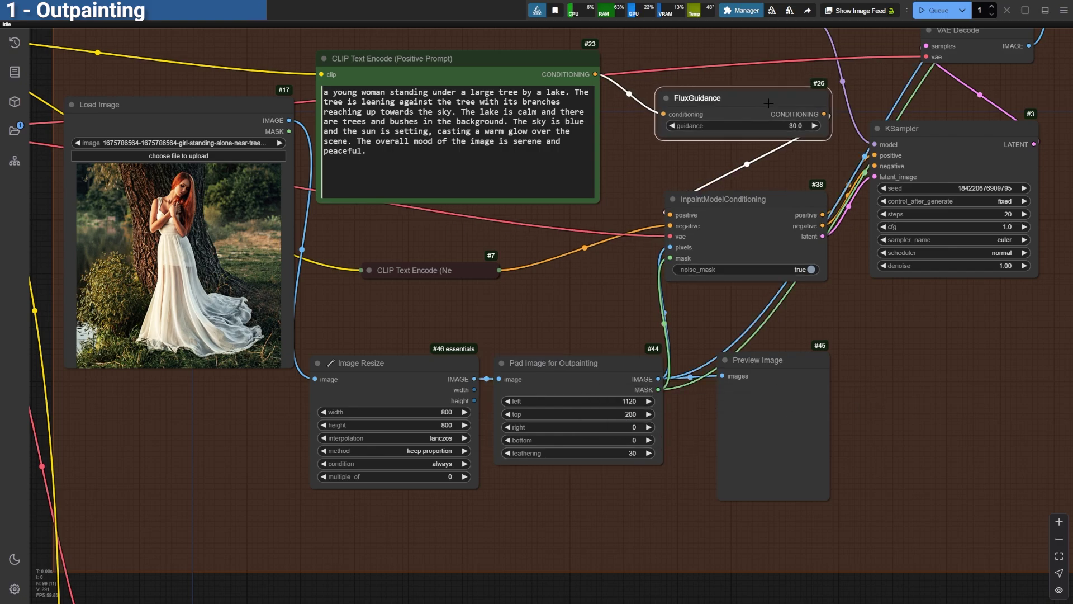
# Keep FluxGuidance at 30 and zoom out to view the widened lakeside output
pyautogui.click(787, 124)
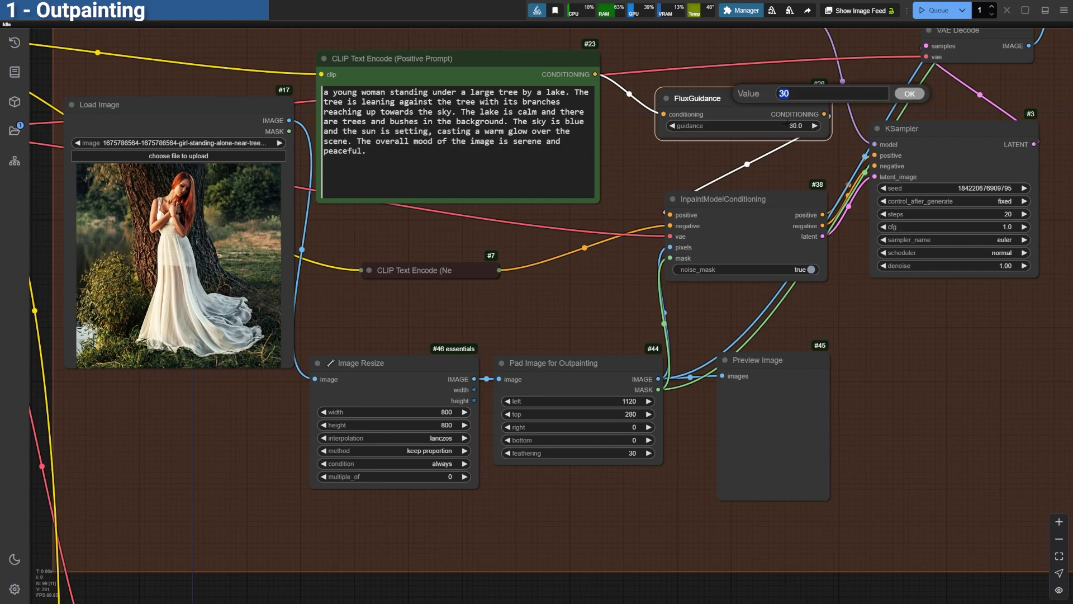
pyautogui.click(907, 95)
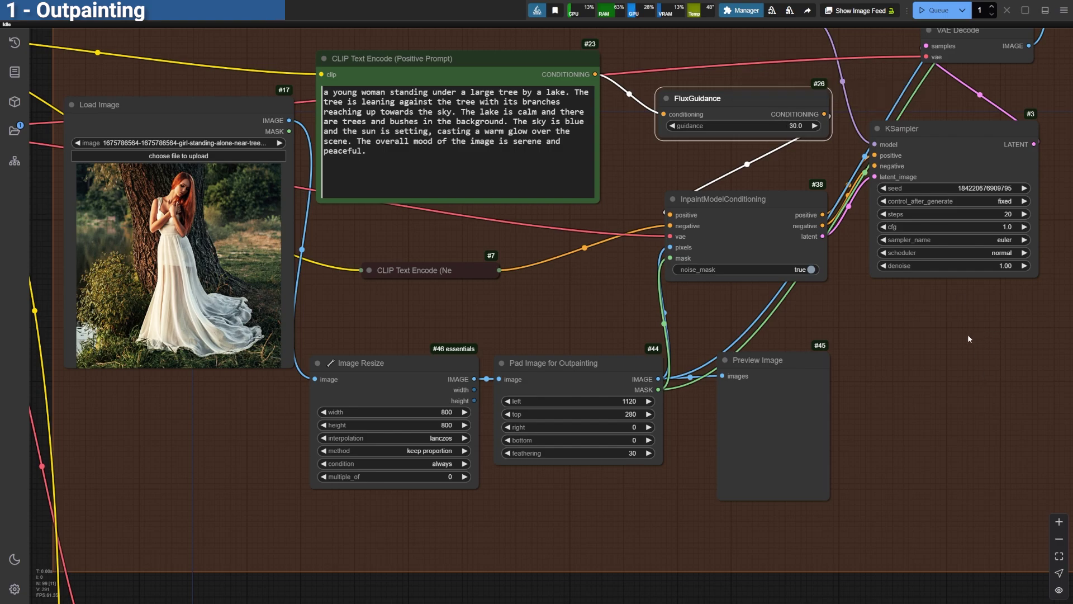
pyautogui.scroll(-8, 970, 339)
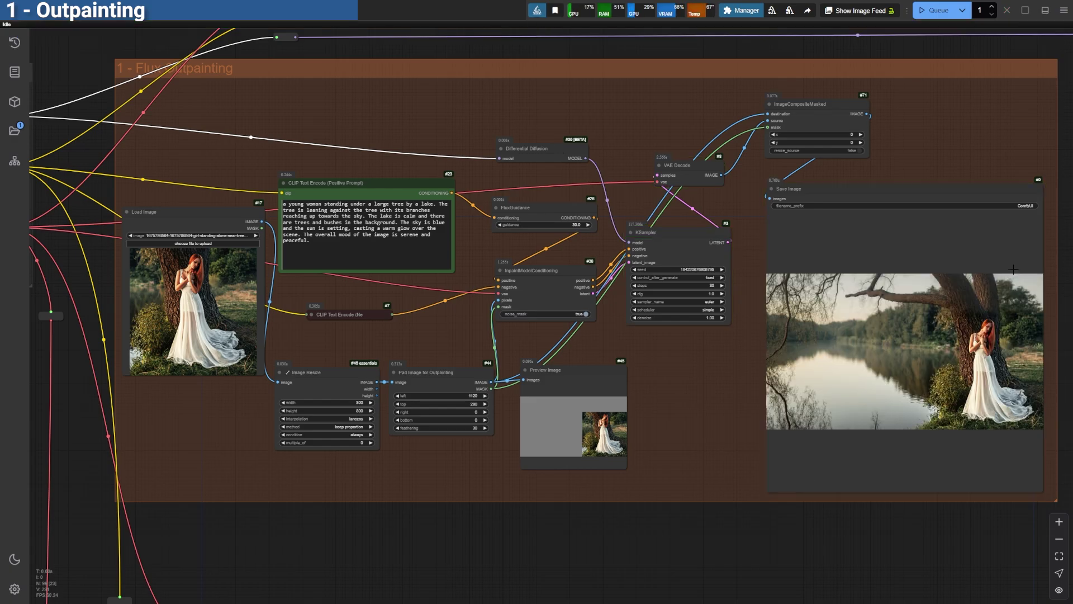
# Bypass ImageCompositeMasked and feed Save Image directly from VAE Decode
pyautogui.scroll(5, 1048, 313)
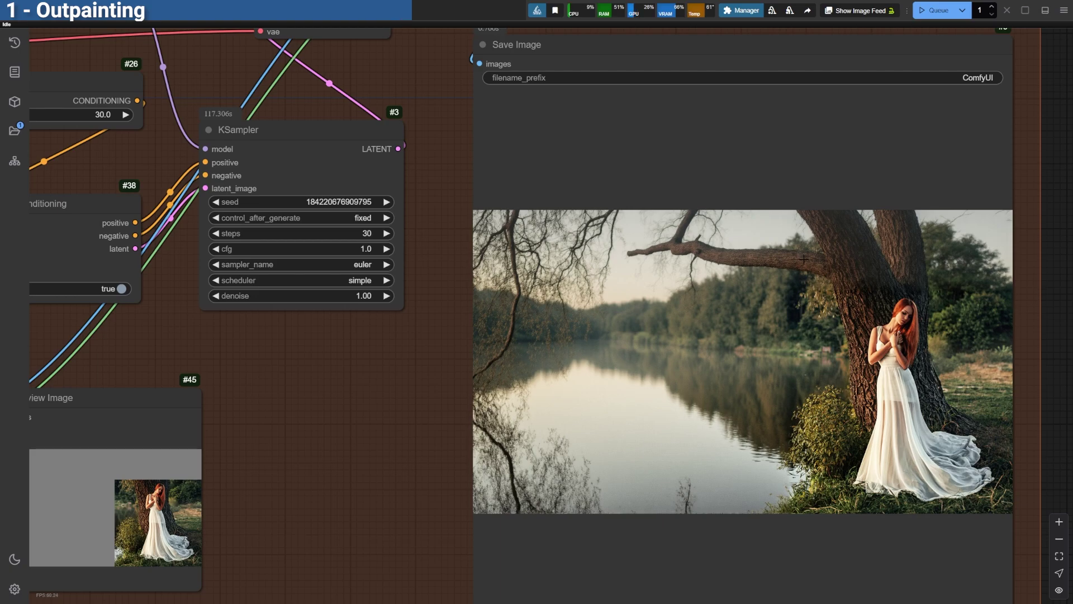
pyautogui.scroll(-7, 804, 261)
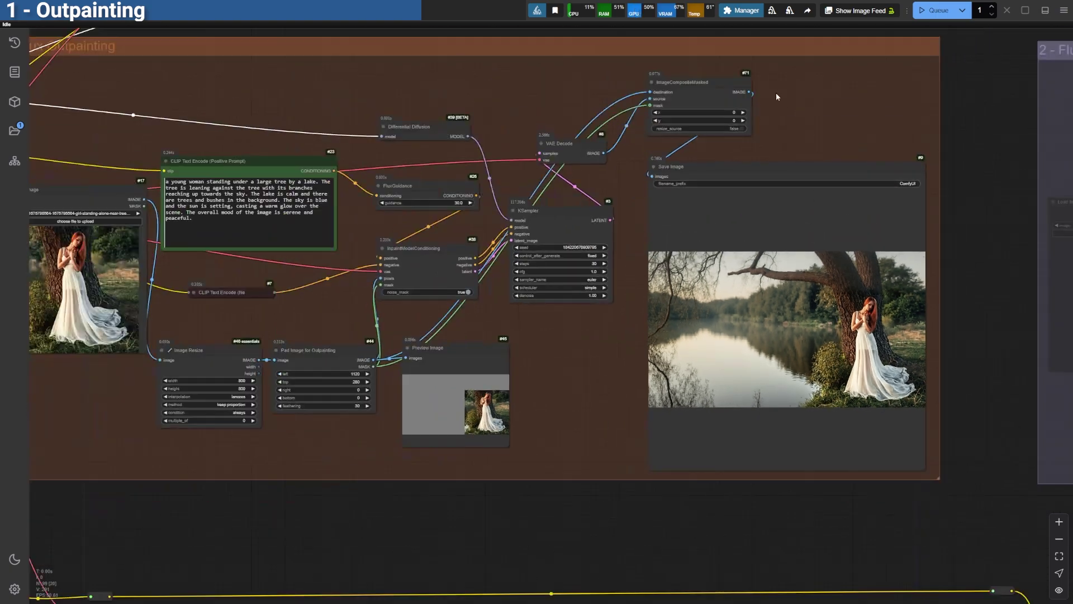
pyautogui.moveTo(692, 92); pyautogui.dragTo(700, 95)
pyautogui.hotkey('ctrl', 'b')
pyautogui.scroll(3, 708, 92)
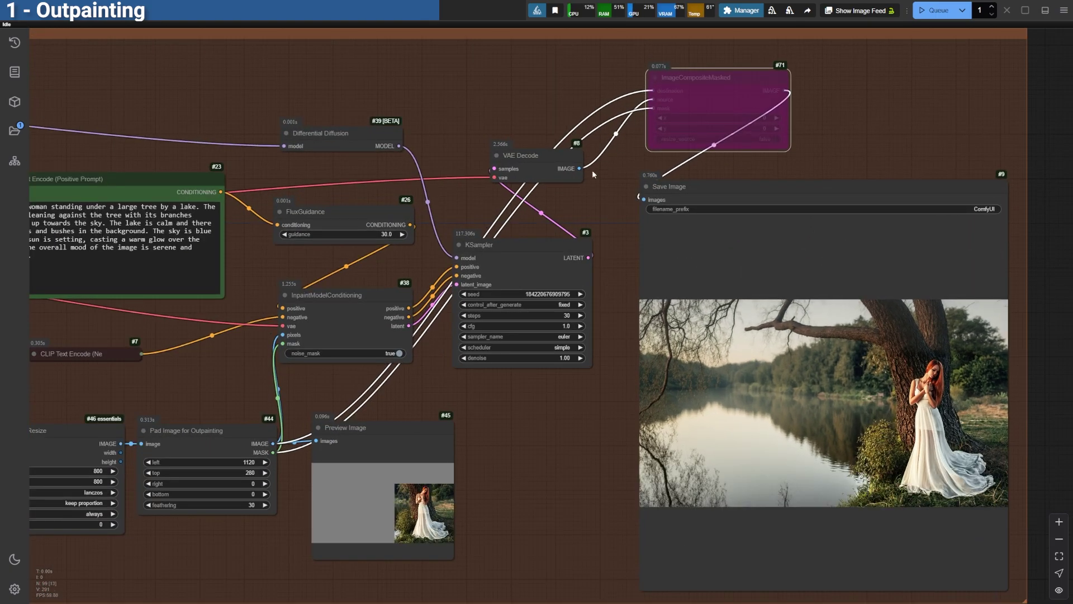
pyautogui.moveTo(576, 168); pyautogui.dragTo(645, 200)
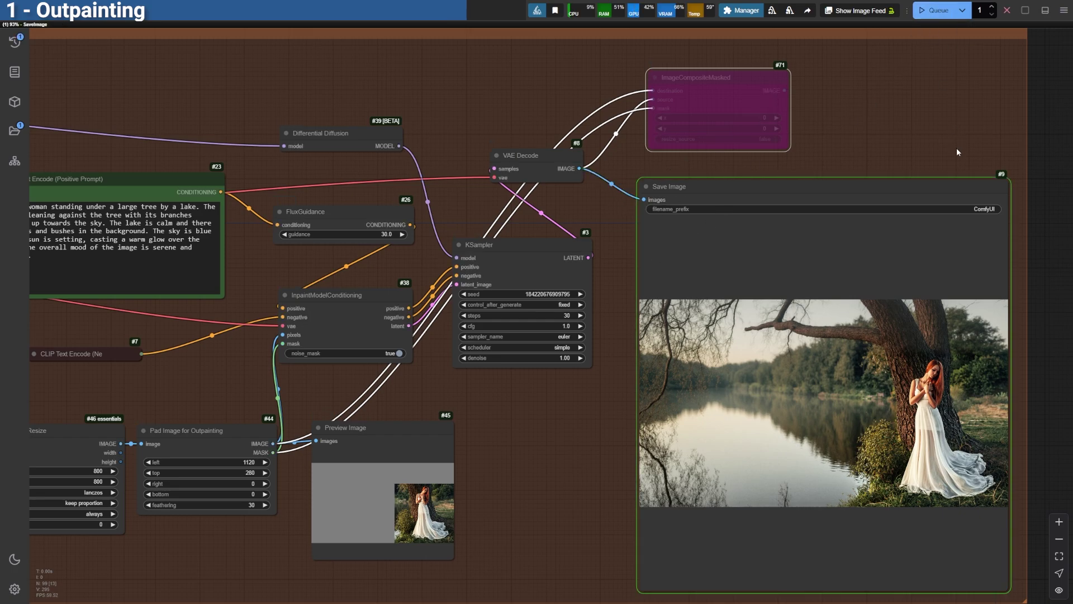
# Reconnect ImageCompositeMasked to Save Image, re-enable it, and queue the outpainting run
pyautogui.scroll(5, 996, 456)
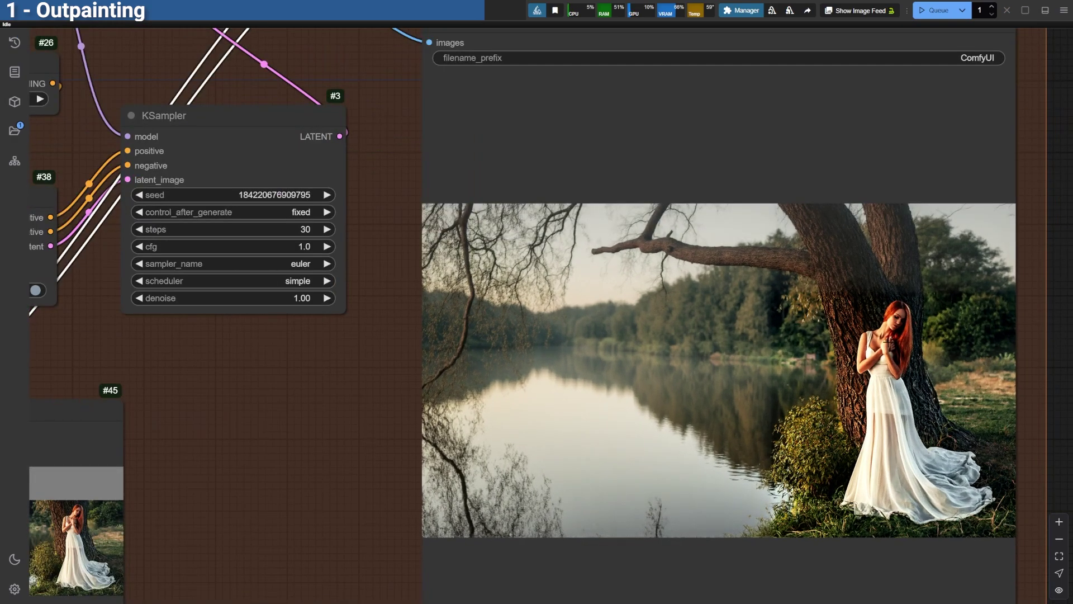
pyautogui.scroll(-5, 653, 103)
pyautogui.scroll(2, 708, 96)
pyautogui.moveTo(707, 97); pyautogui.dragTo(552, 216)
pyautogui.hotkey('ctrl', 'b')
pyautogui.click(926, 17)
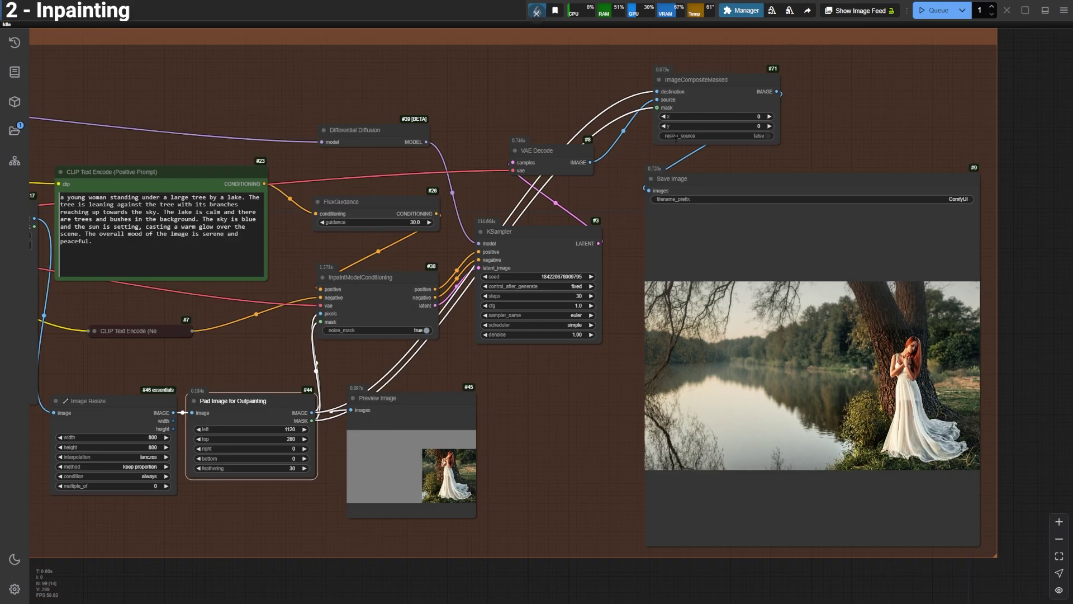
# Disable 1 - Flux Outpainting, enable 2 - Flux Inpainting, and jump to the inpainting group
pyautogui.scroll(-5, 640, 84)
pyautogui.moveTo(635, 79); pyautogui.dragTo(485, 258)
pyautogui.scroll(10, 831, 151)
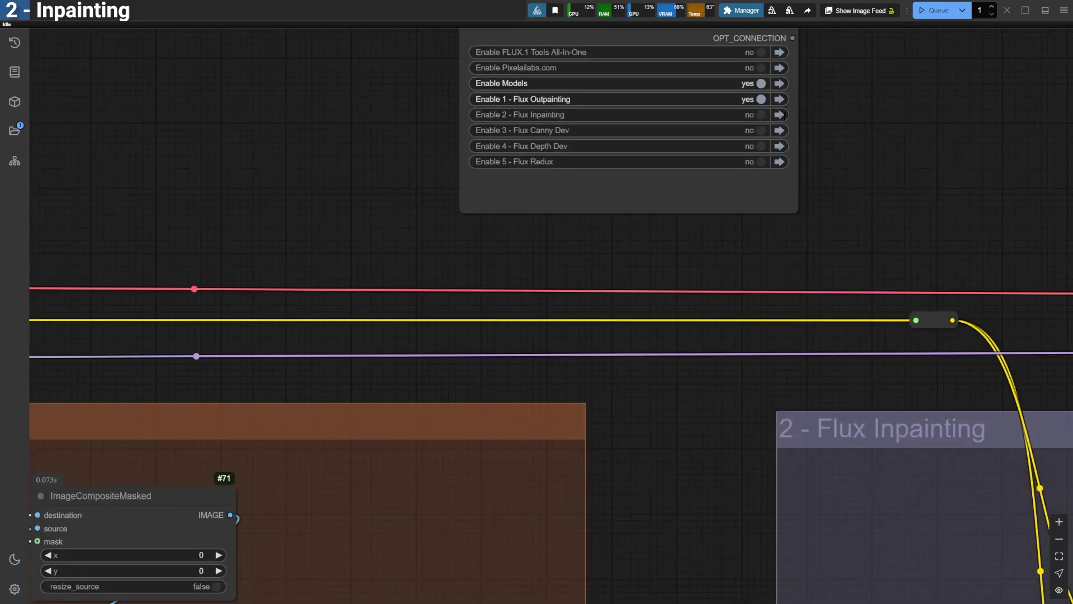
pyautogui.click(761, 99)
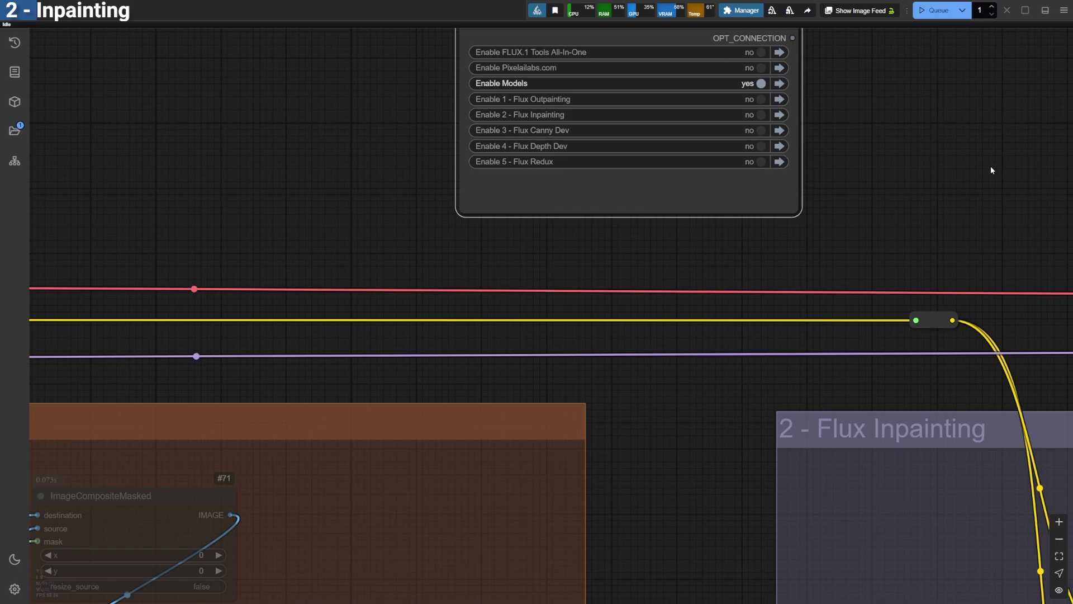
pyautogui.click(761, 115)
pyautogui.click(779, 115)
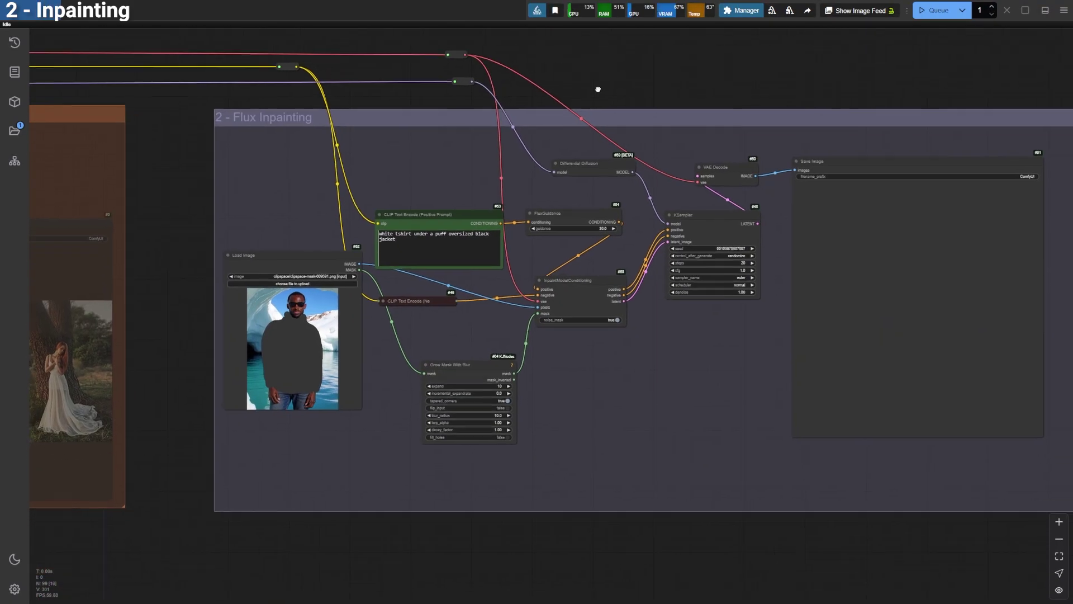
pyautogui.moveTo(598, 89); pyautogui.dragTo(553, 95)
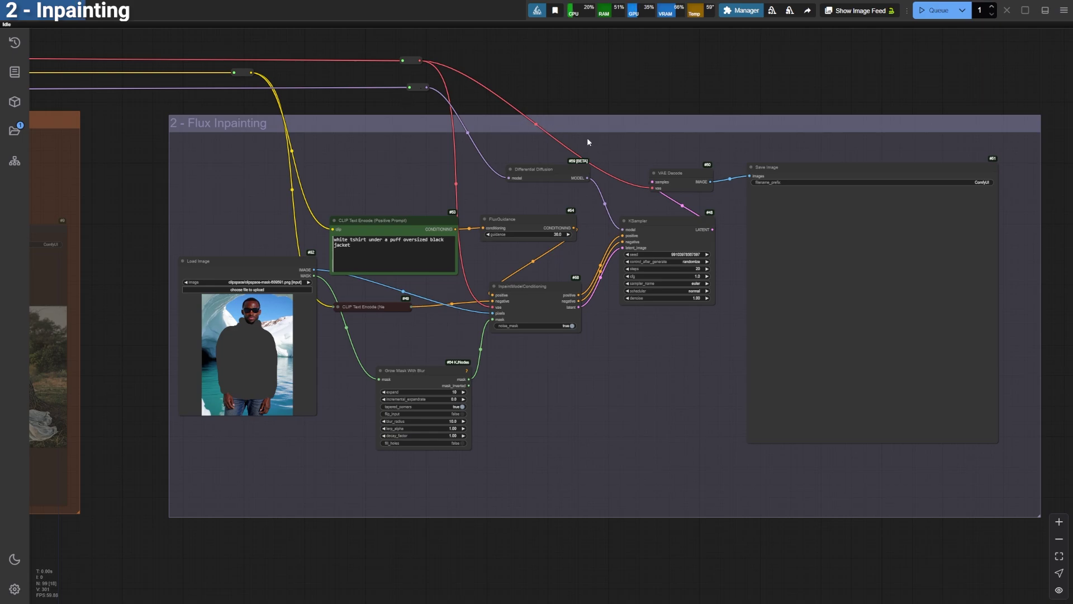
pyautogui.hscroll(2, 274, 326)
pyautogui.scroll(1, 181, 317)
pyautogui.rightClick(181, 316)
pyautogui.click(202, 313)
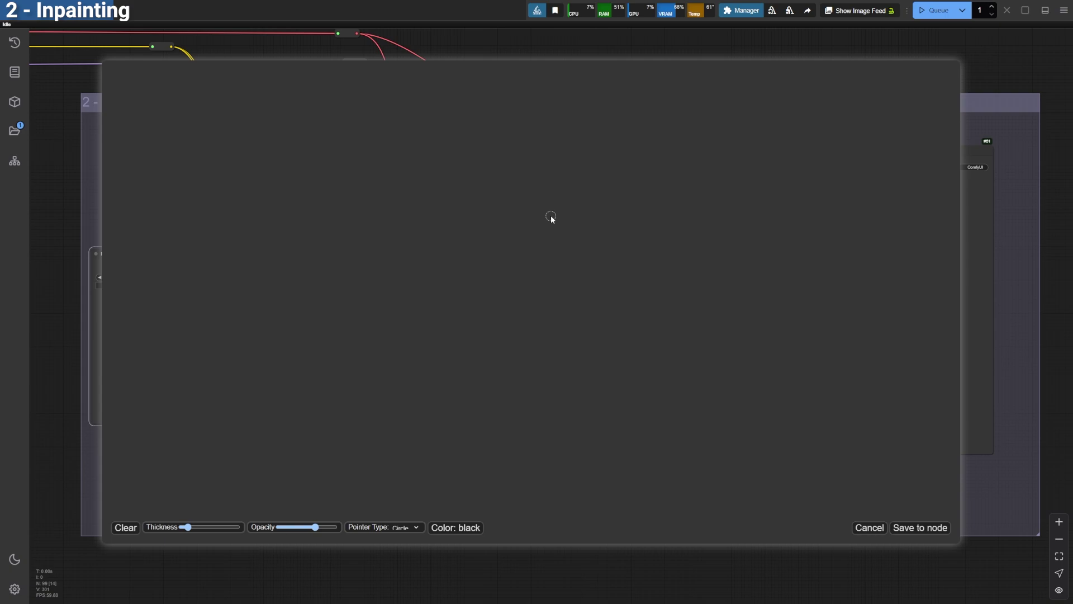
pyautogui.scroll(3, 567, 208)
pyautogui.click(123, 527)
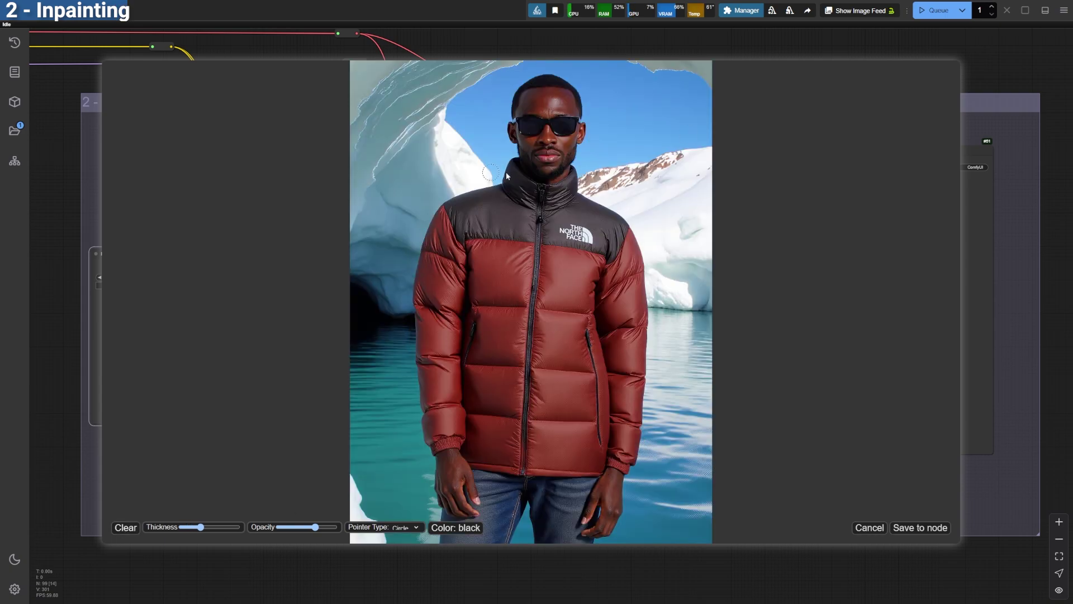
pyautogui.click(869, 529)
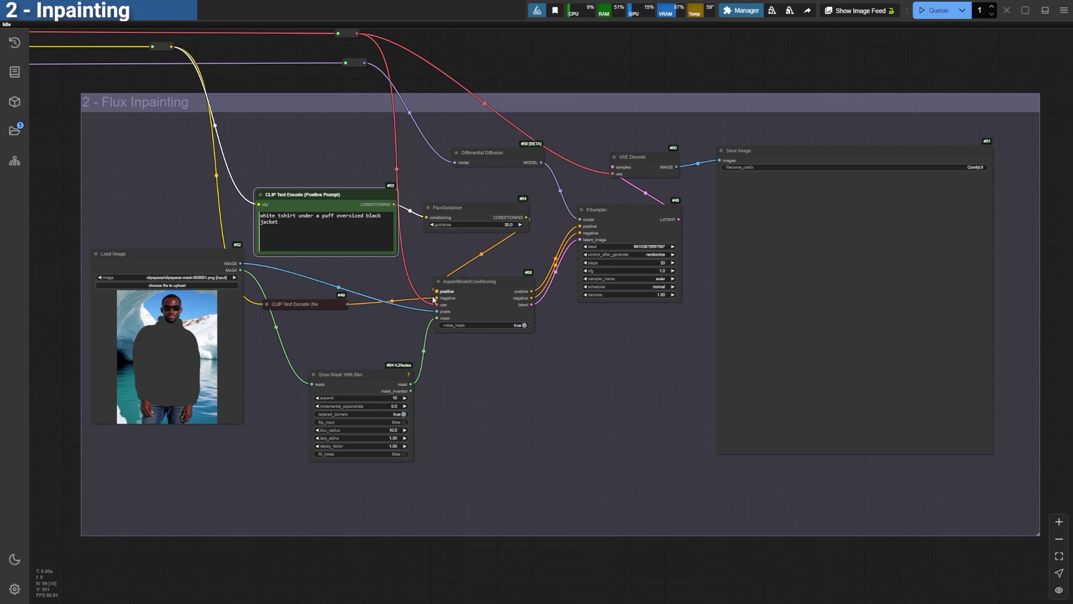
# Inspect InpaintModelConditioning, KSampler and the Save Image black-jacket result
pyautogui.click(441, 302)
pyautogui.scroll(1, 442, 302)
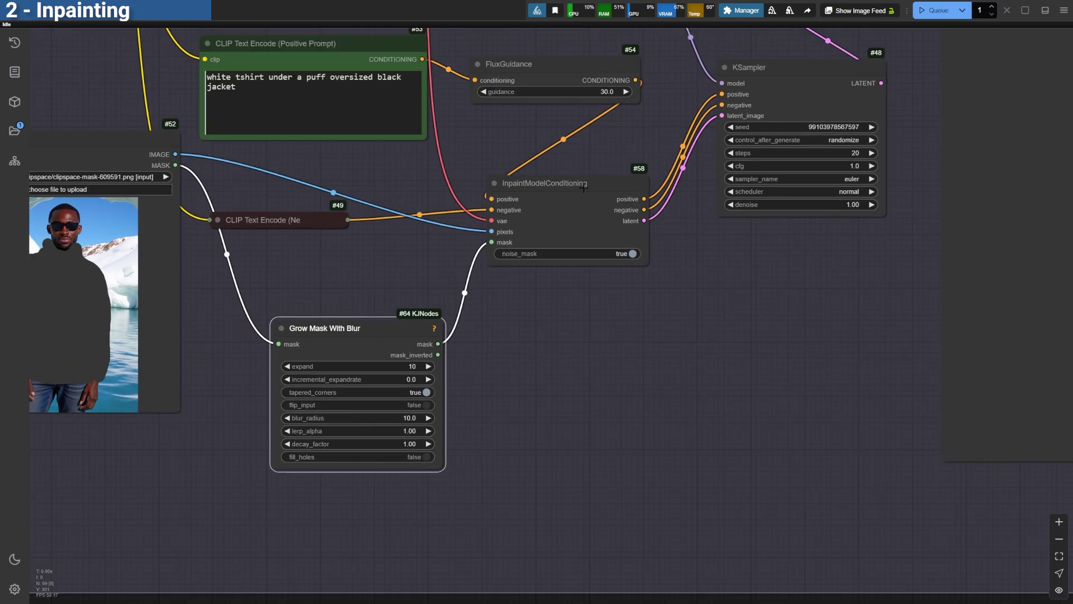
pyautogui.moveTo(526, 146); pyautogui.dragTo(621, 147)
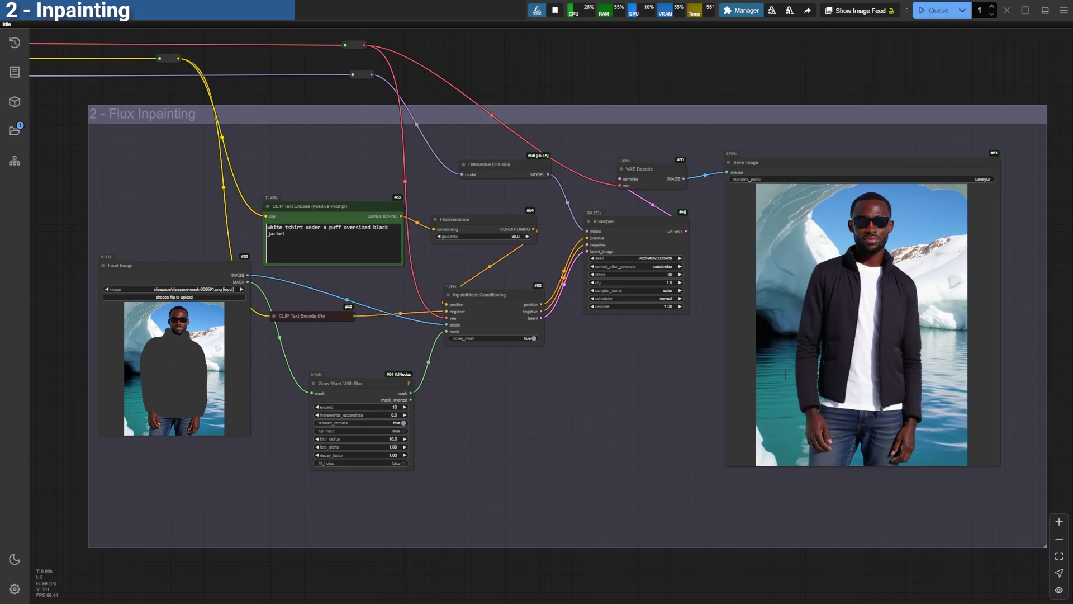
pyautogui.scroll(6, 922, 325)
pyautogui.scroll(-2, 921, 325)
pyautogui.moveTo(526, 406); pyautogui.dragTo(386, 435)
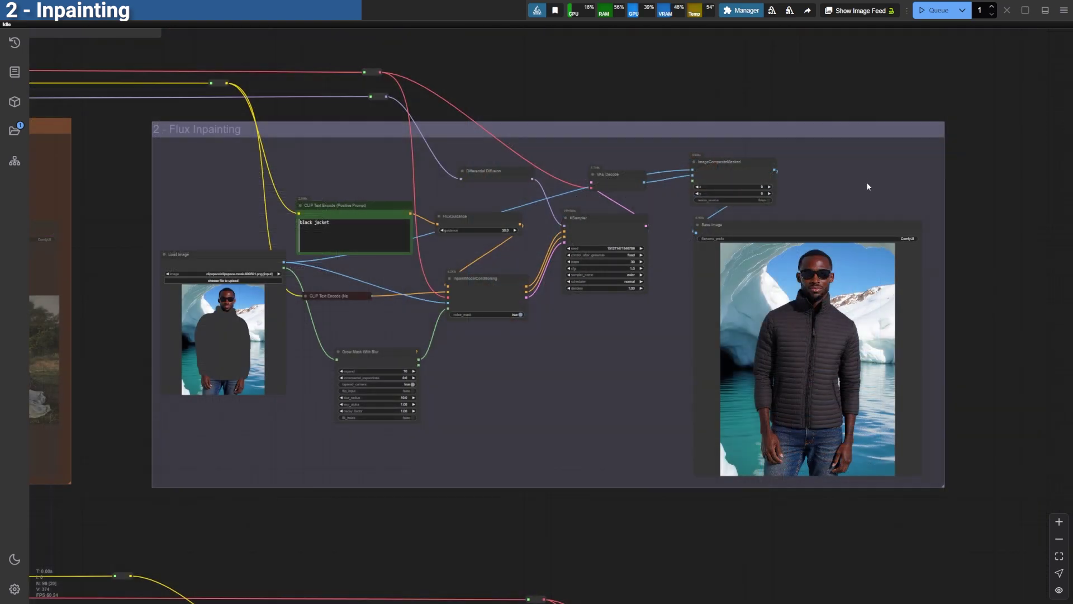
# Bring the Image Comparer into view to compare the black-jacket result with the original ice-cave photo
pyautogui.scroll(8, 867, 184)
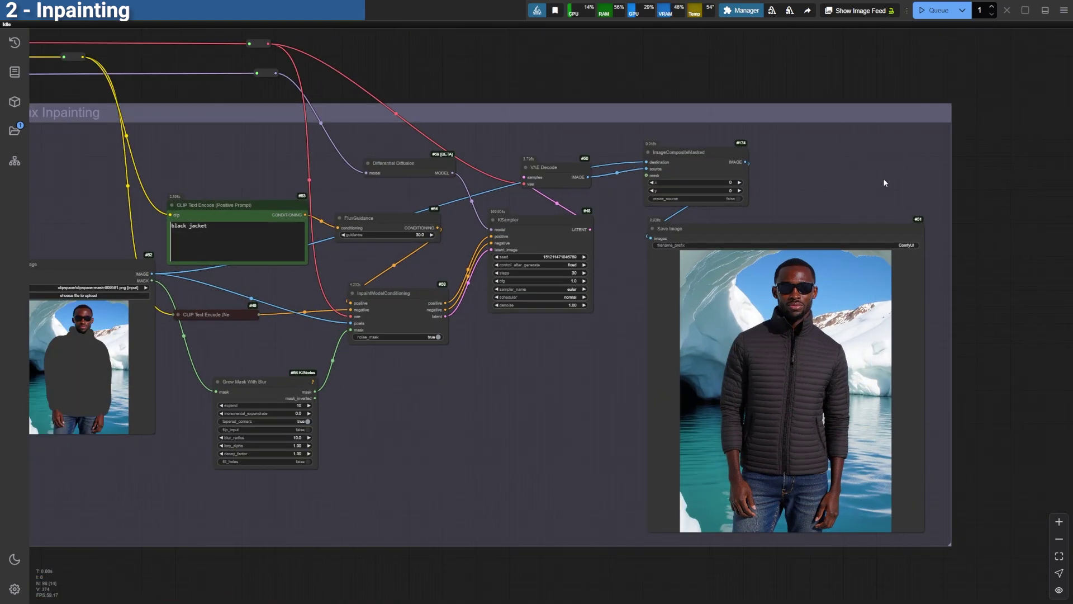
pyautogui.click(615, 118)
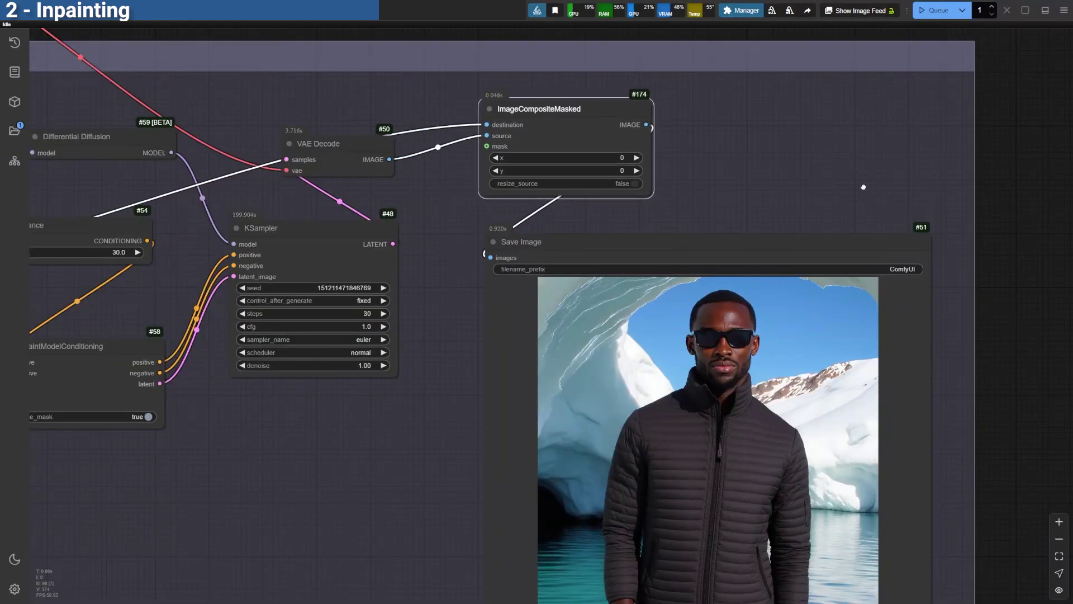
pyautogui.moveTo(864, 186); pyautogui.dragTo(812, 51)
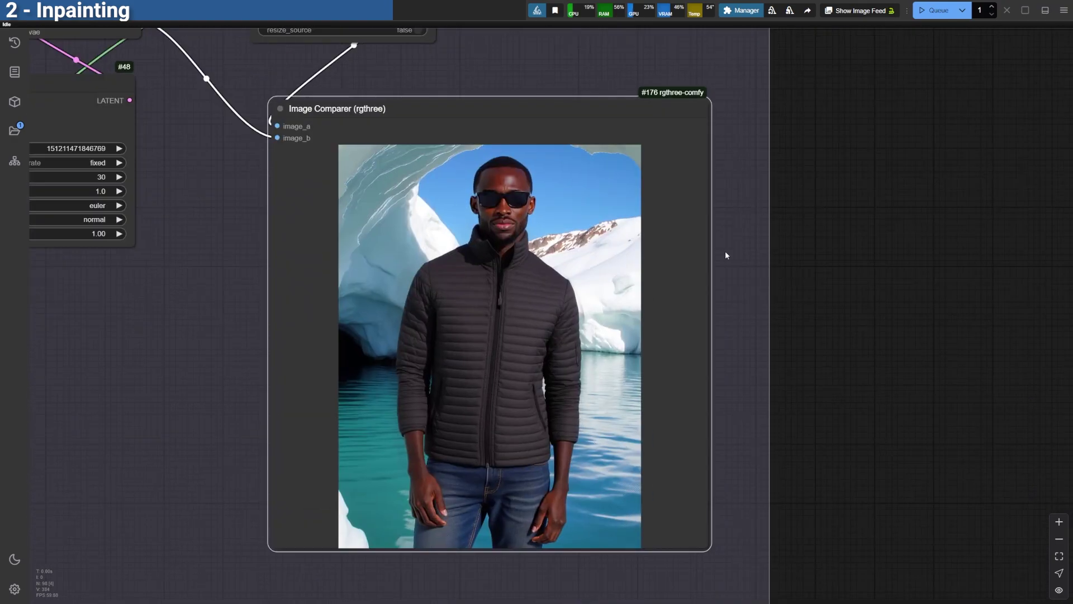
pyautogui.scroll(3, 471, 301)
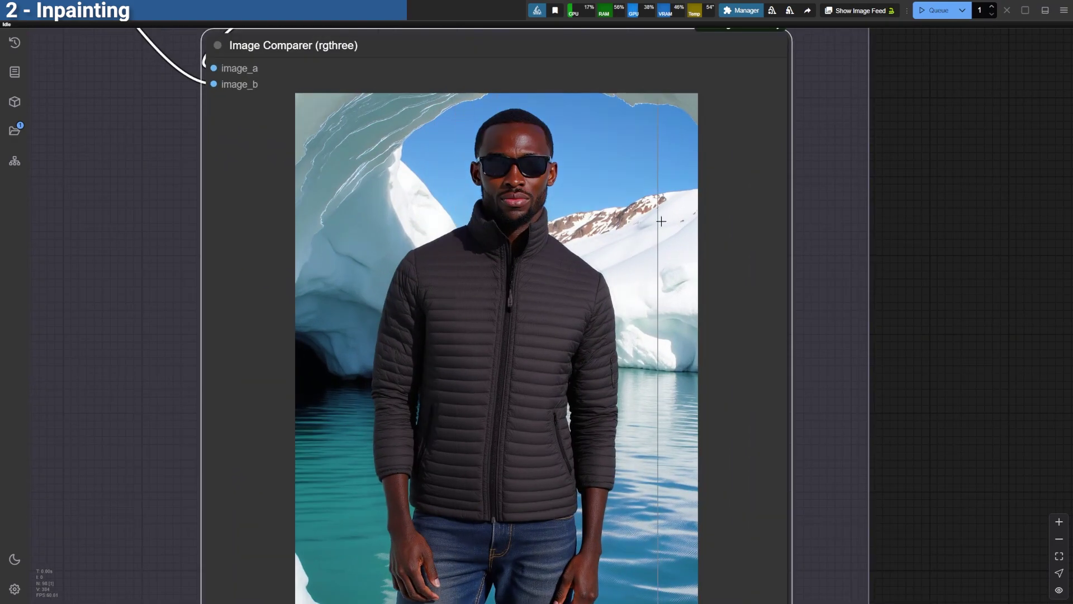
pyautogui.scroll(4, 620, 191)
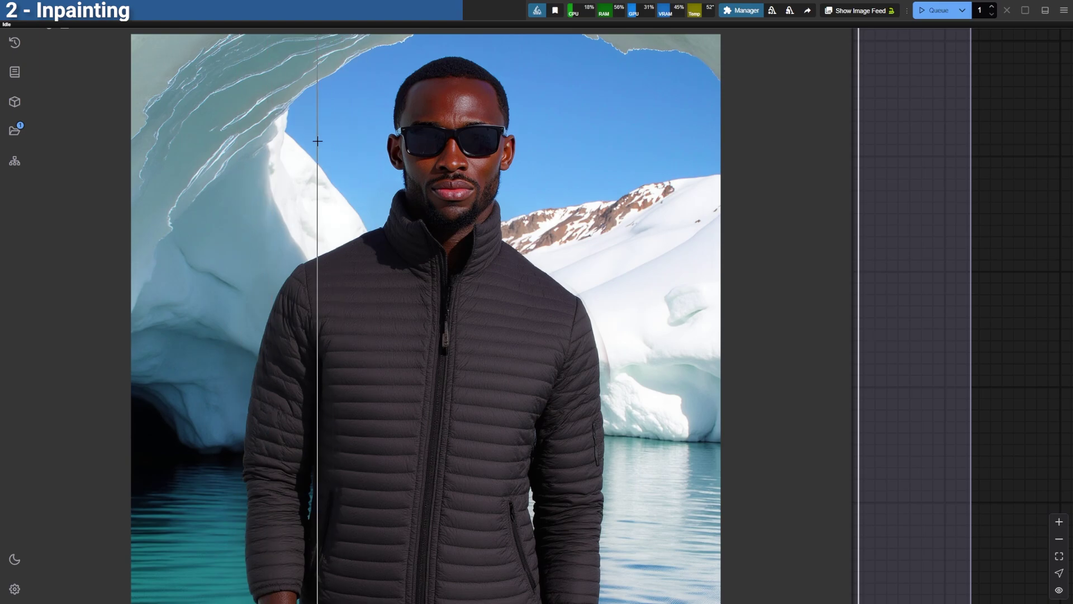
pyautogui.scroll(6, 316, 131)
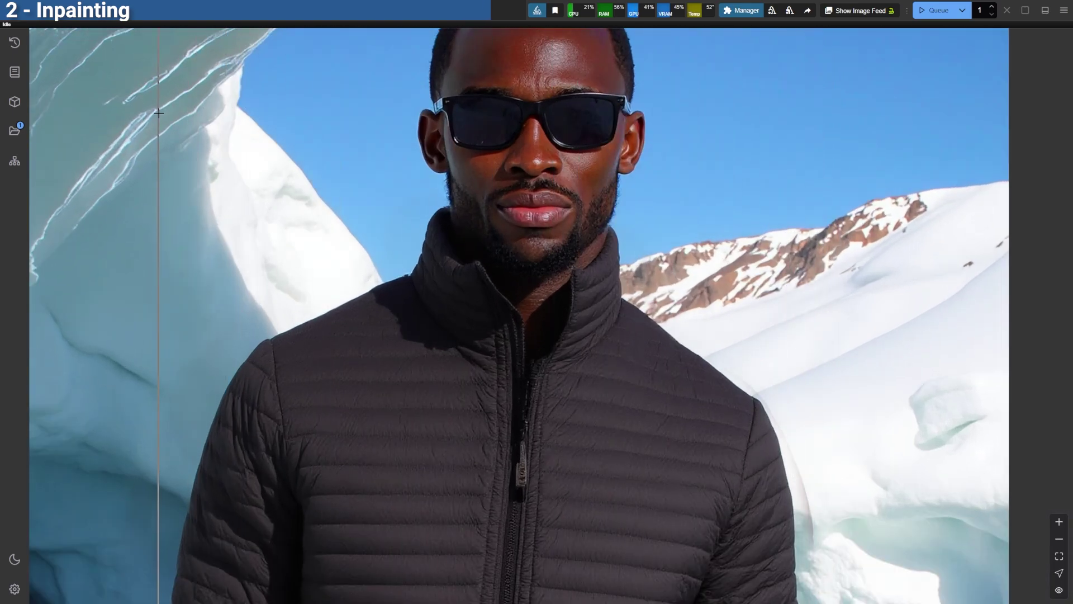
pyautogui.scroll(-10, 766, 153)
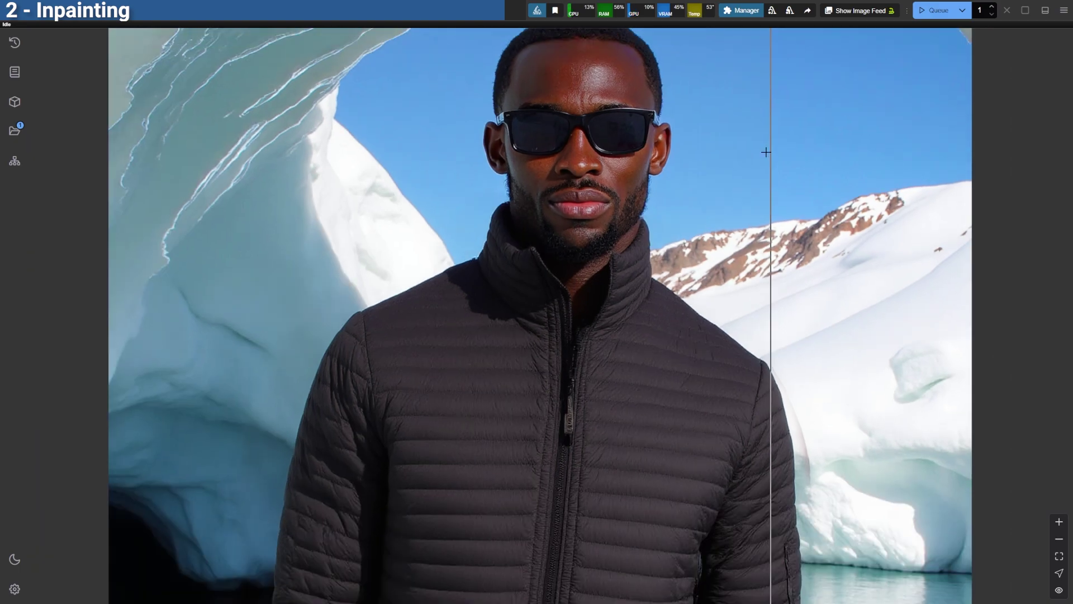
pyautogui.scroll(-5, 766, 153)
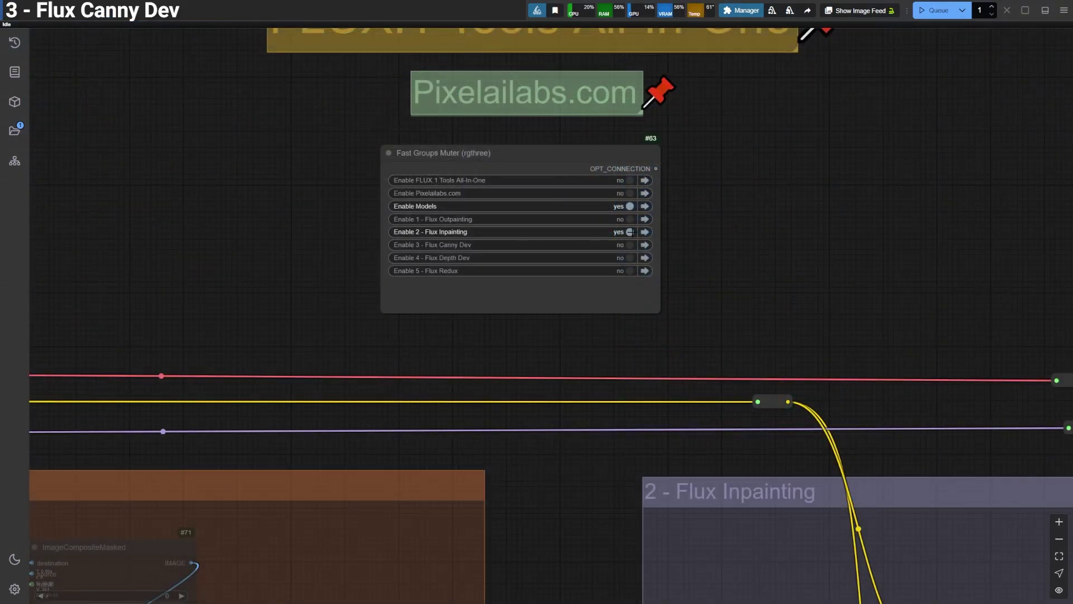
# Disable the Flux Inpainting group, enable Flux Canny Dev, and check its diffusion model loader
pyautogui.click(630, 232)
pyautogui.click(630, 245)
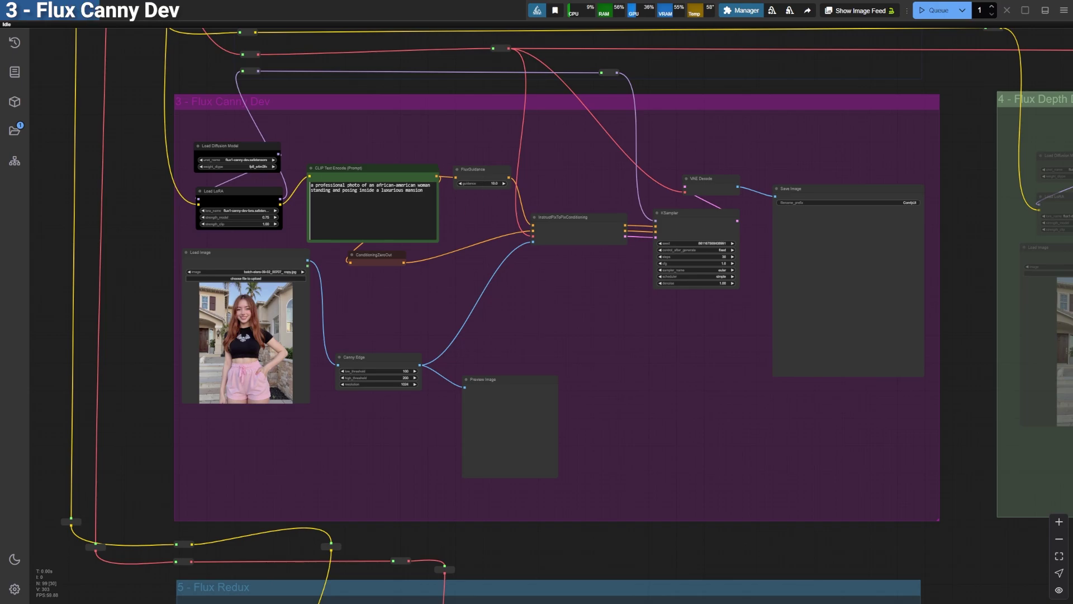
pyautogui.scroll(4, 207, 156)
pyautogui.rightClick(246, 146)
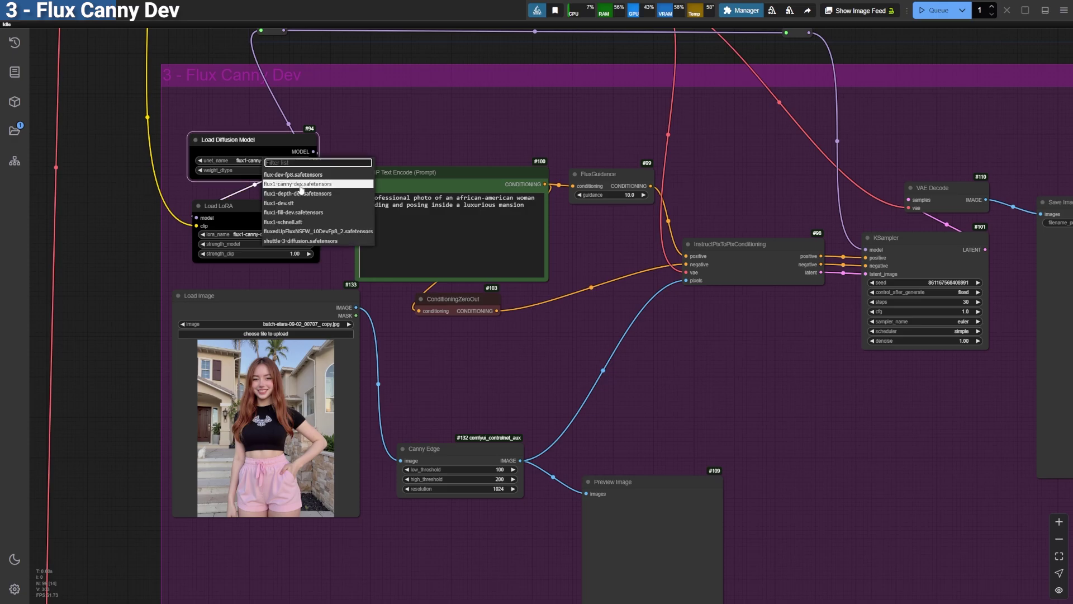
pyautogui.moveTo(264, 141); pyautogui.dragTo(264, 138)
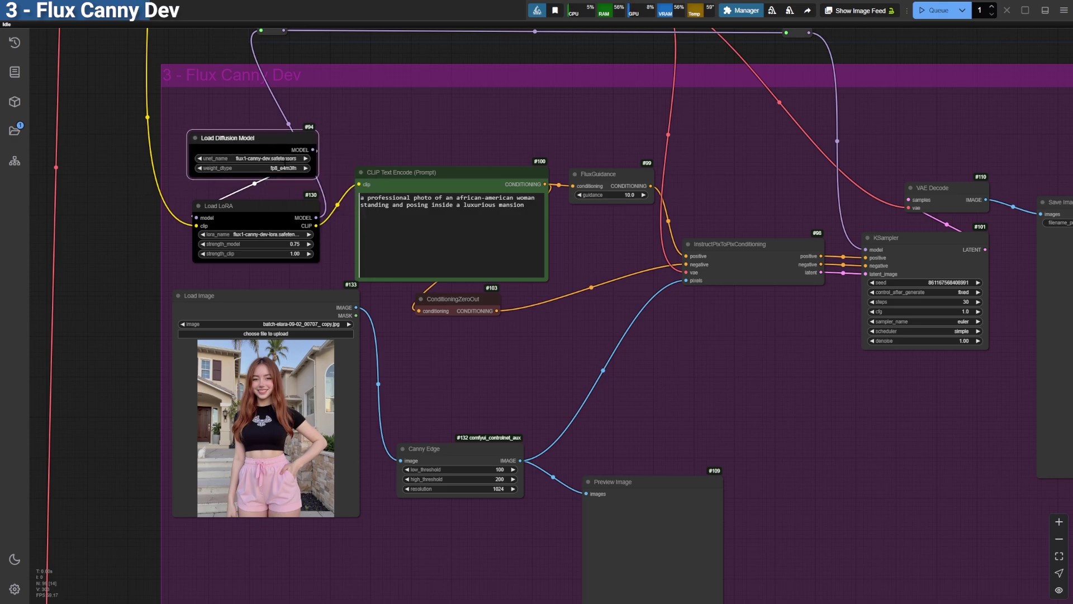
# Delete the Load LoRA node and move the diffusion model loader into its place
pyautogui.moveTo(264, 210); pyautogui.dragTo(259, 212)
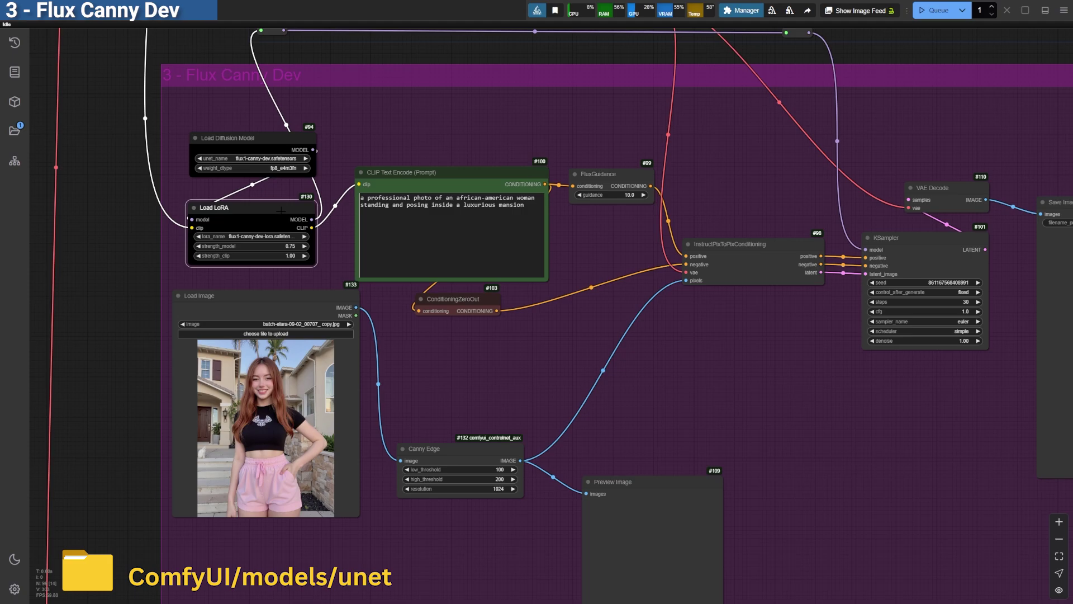
pyautogui.press('Delete')
pyautogui.moveTo(235, 138); pyautogui.dragTo(233, 201)
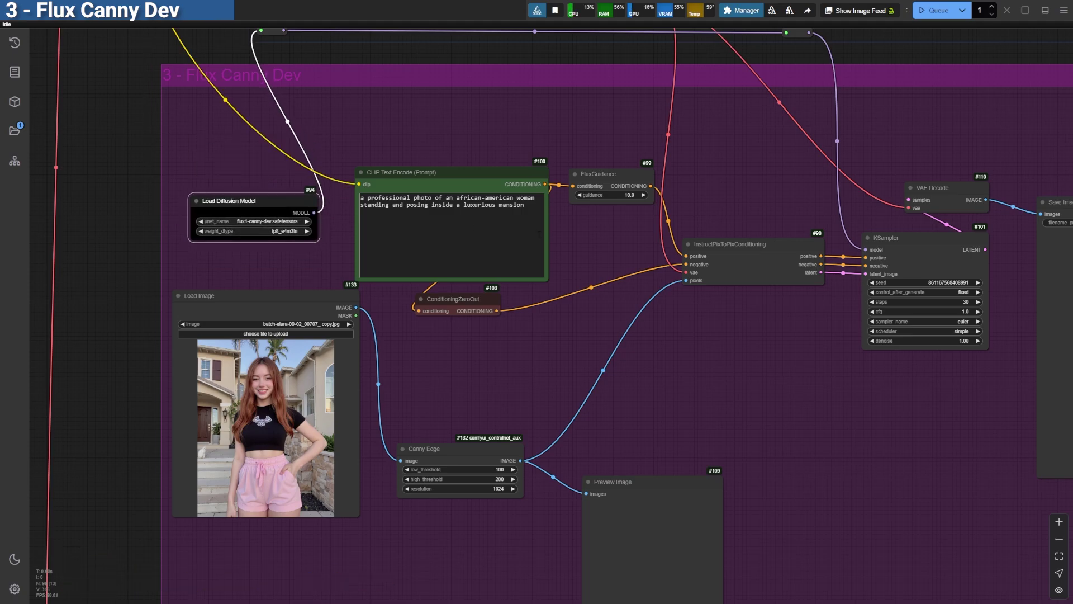
# Set the Canny Edge thresholds to 87 low and 192 high
pyautogui.moveTo(235, 296); pyautogui.dragTo(235, 294)
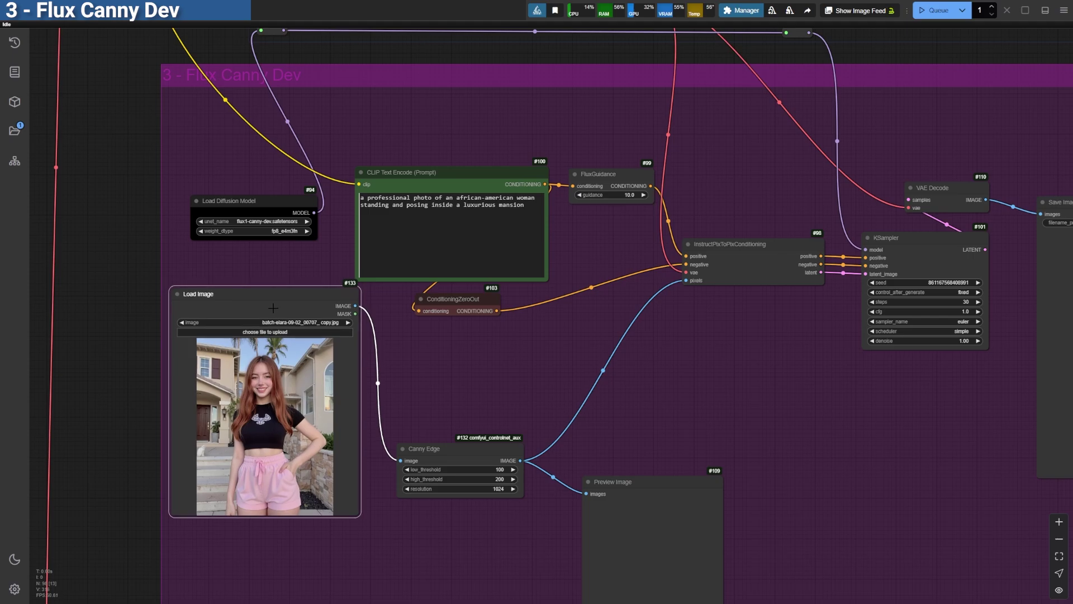
pyautogui.scroll(2, 503, 509)
pyautogui.moveTo(490, 455); pyautogui.dragTo(489, 469)
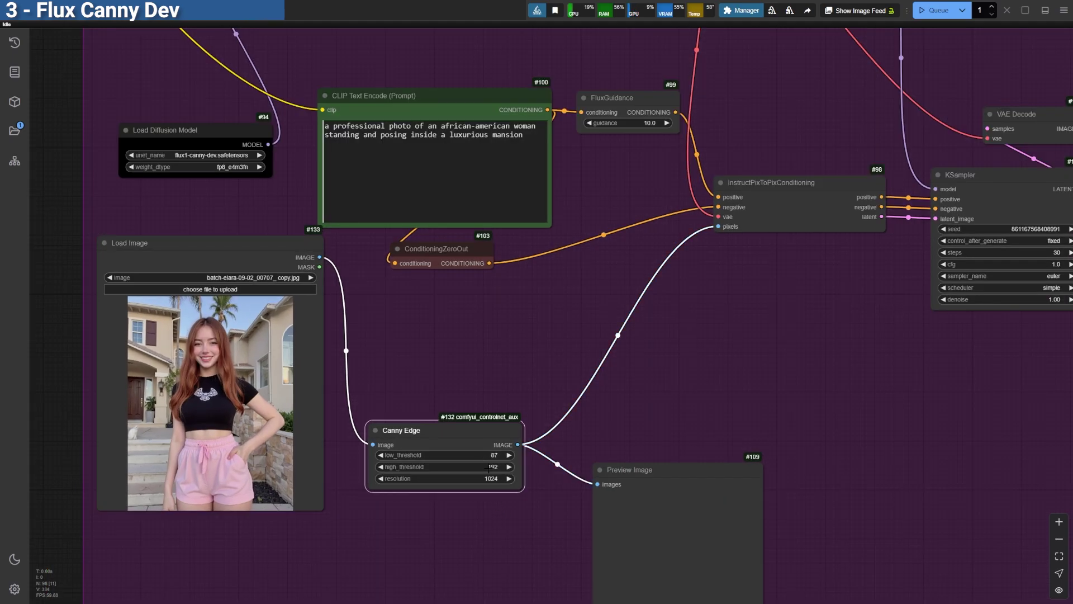
# Queue the Canny Dev workflow and inspect the edge-map preview and generated mansion image
pyautogui.scroll(-4, 236, 358)
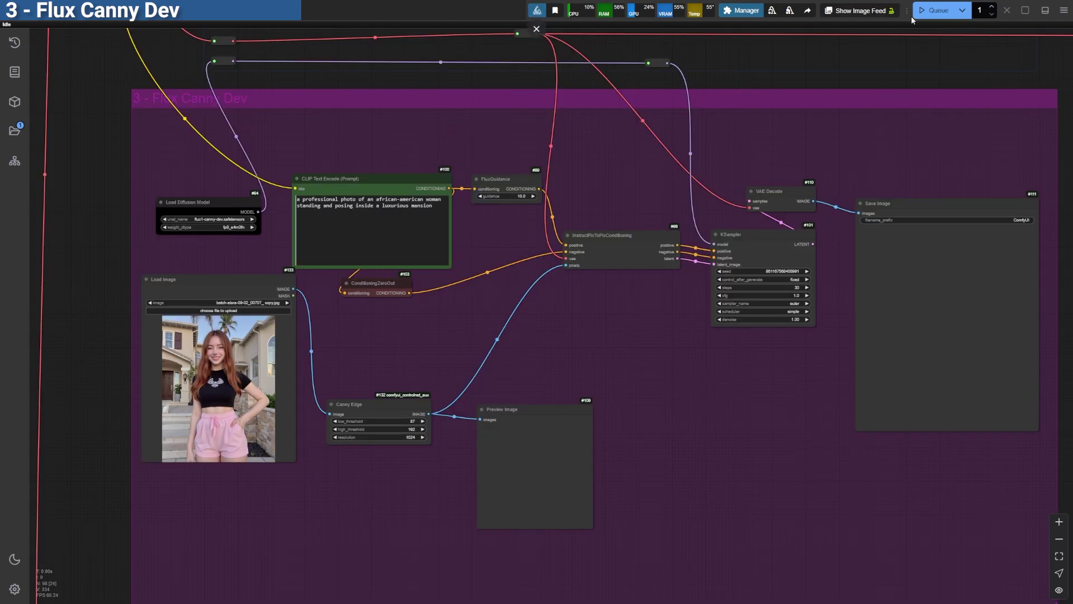
pyautogui.click(933, 10)
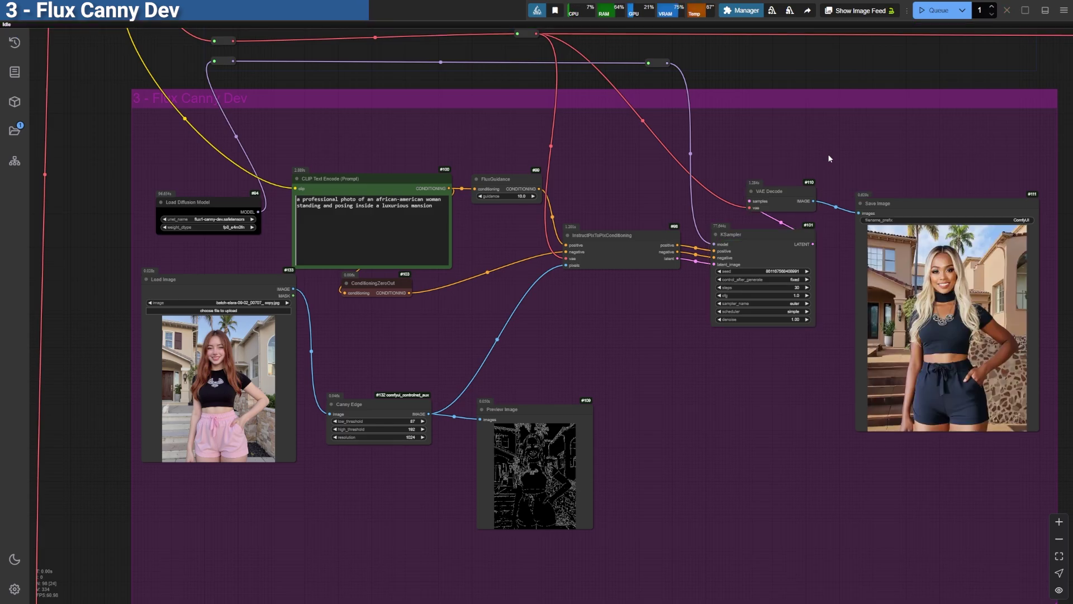
pyautogui.moveTo(765, 68); pyautogui.dragTo(729, 56)
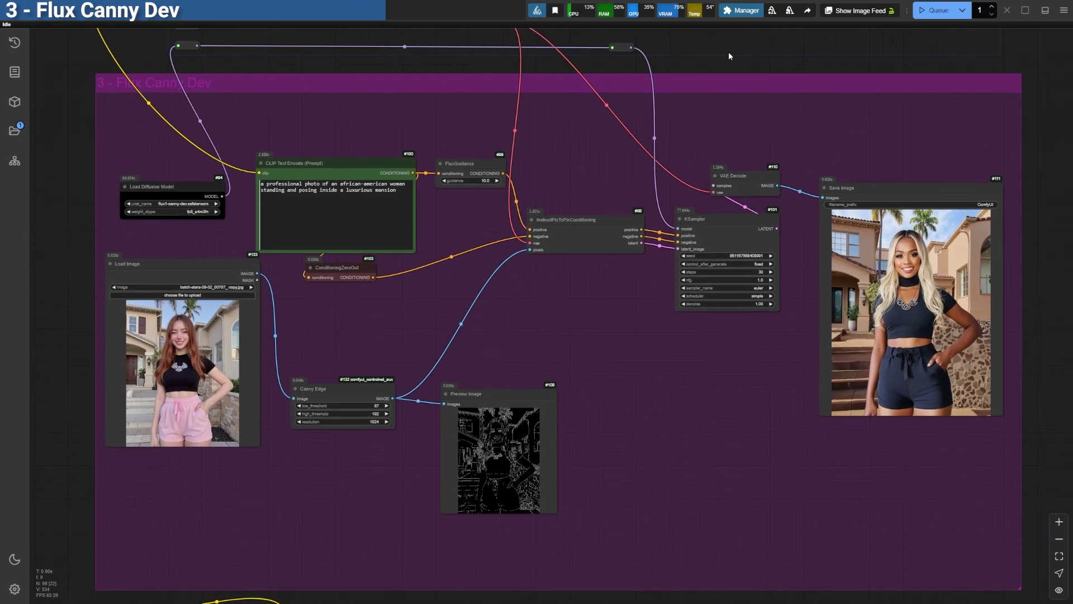
pyautogui.scroll(6, 1018, 309)
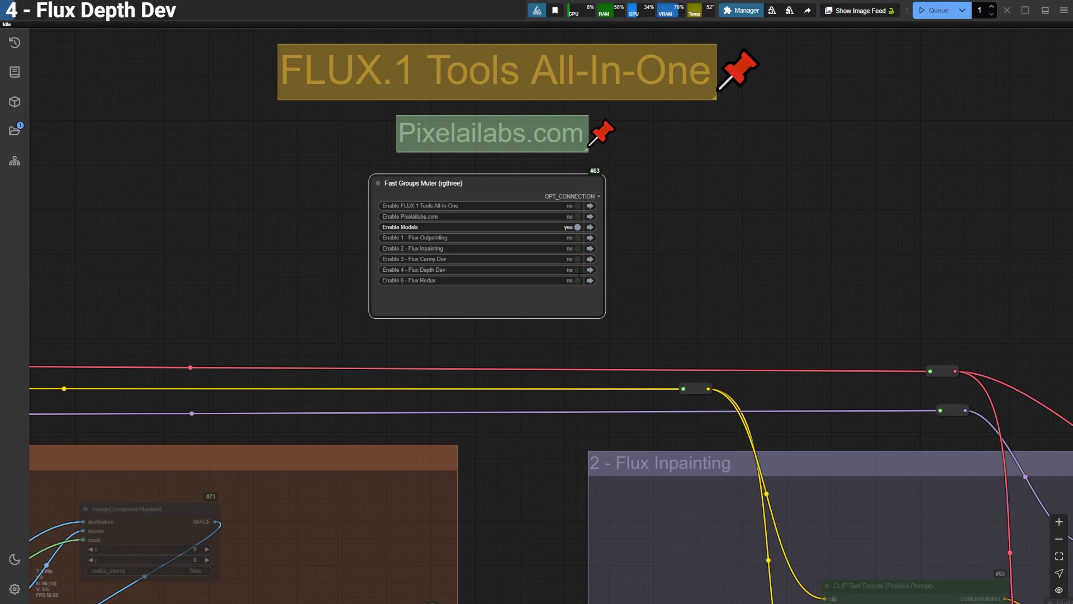
# Enable Flux Depth Dev, set weight_dtype to fp8_e4m3fn, bypass its LoRA loader, and view the output
pyautogui.click(579, 271)
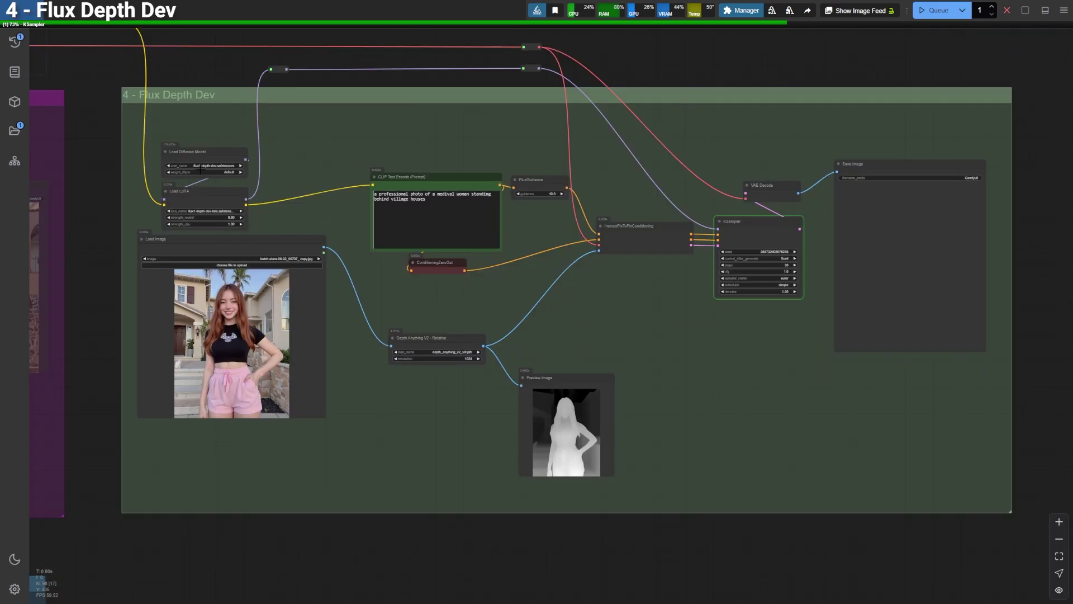
pyautogui.click(225, 172)
pyautogui.click(266, 179)
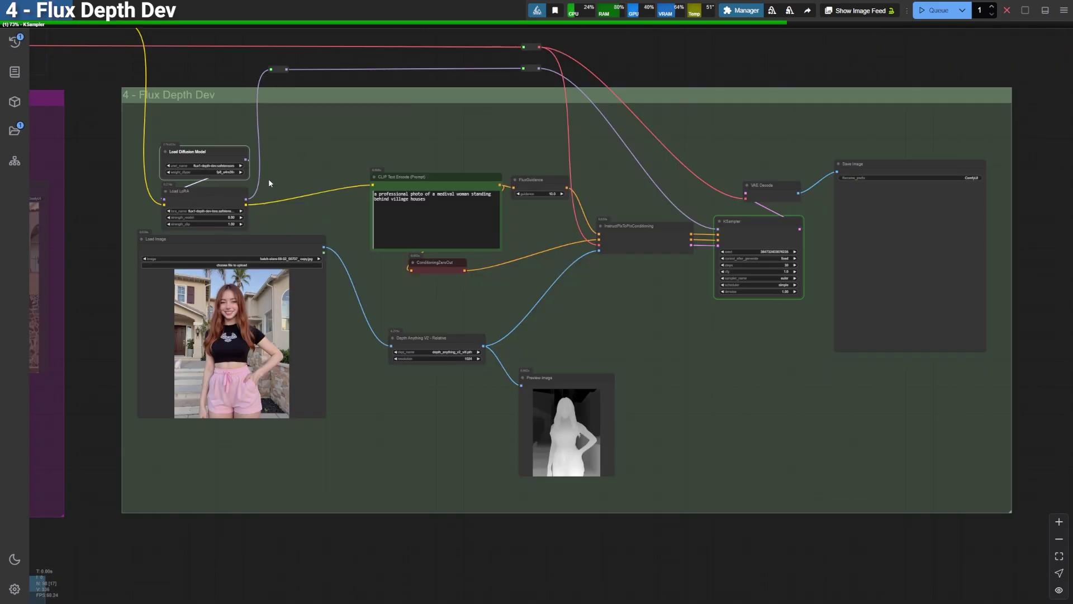
pyautogui.click(205, 199)
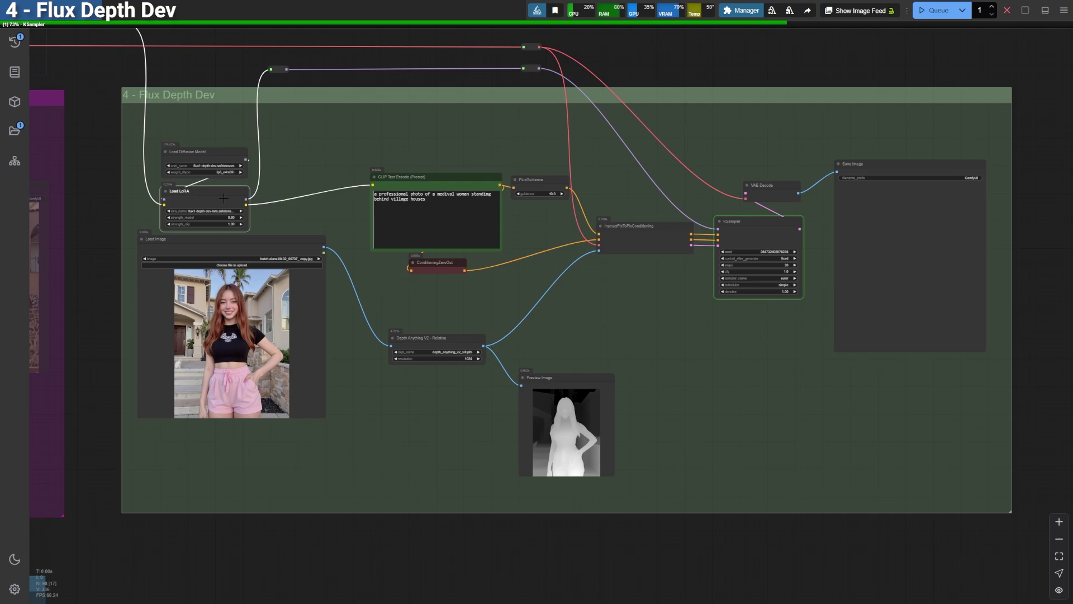
pyautogui.hotkey('ctrl', 'b')
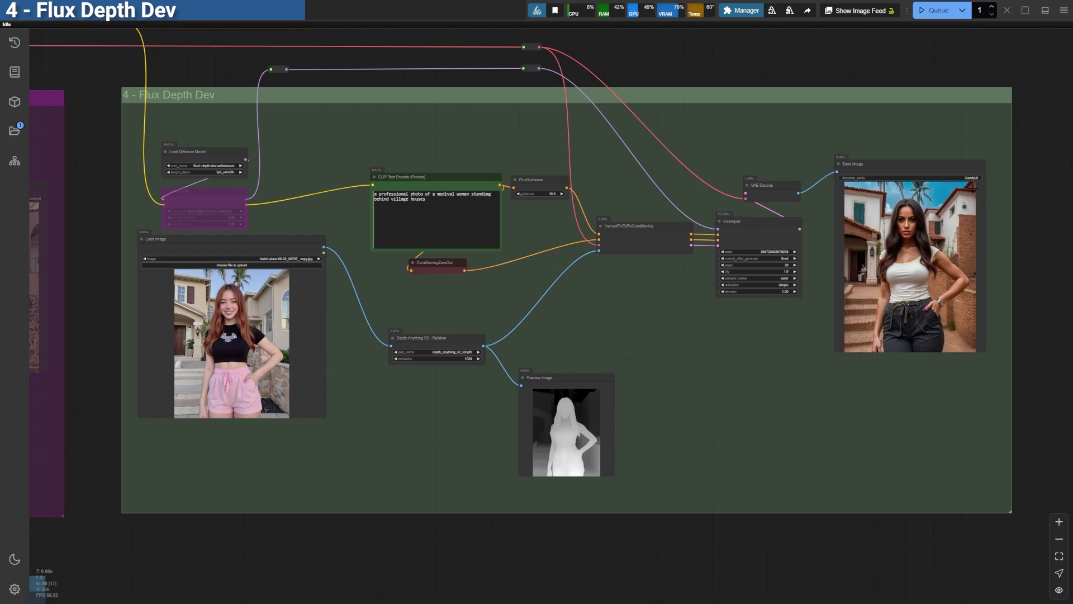
pyautogui.scroll(8, 998, 252)
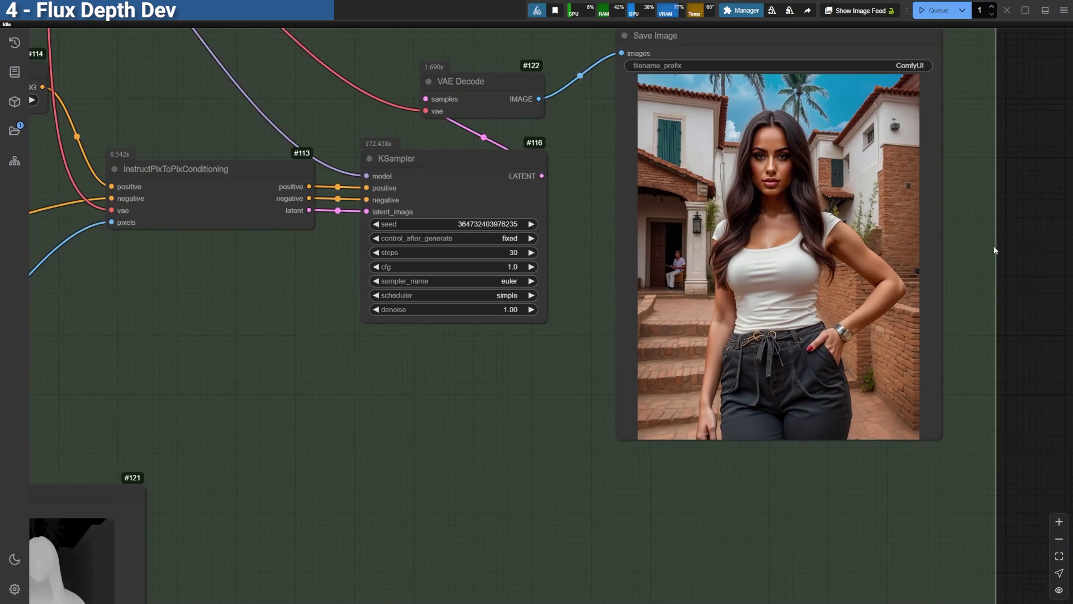
pyautogui.moveTo(1015, 183); pyautogui.dragTo(1015, 234)
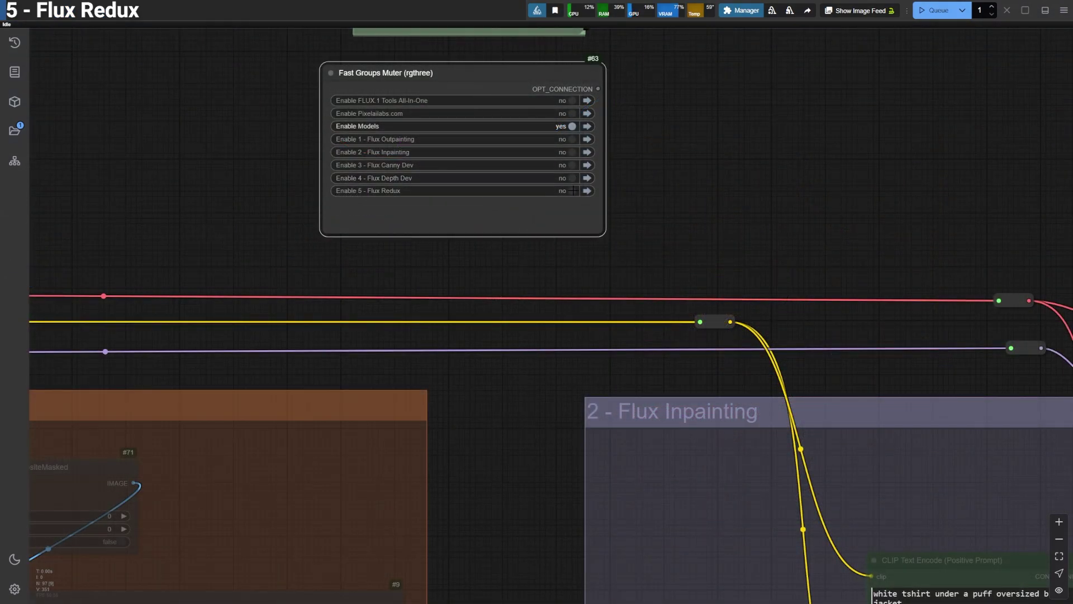
# Jump to the Flux Redux group and keep siglip-so400m-patch14-384 as the CLIP vision model
pyautogui.click(586, 191)
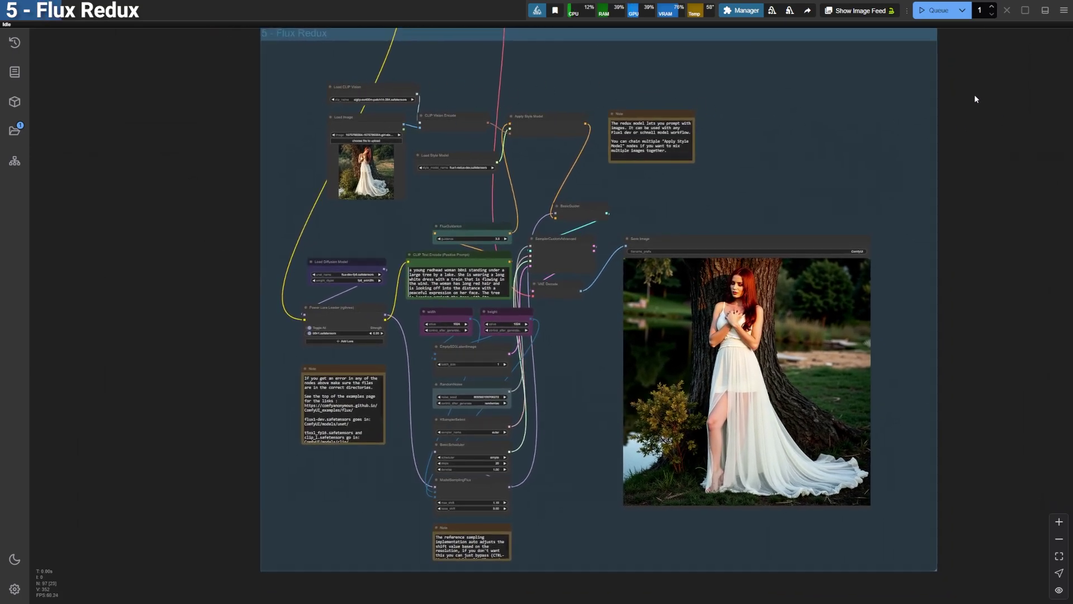
pyautogui.scroll(10, 313, 107)
pyautogui.moveTo(347, 106); pyautogui.dragTo(347, 103)
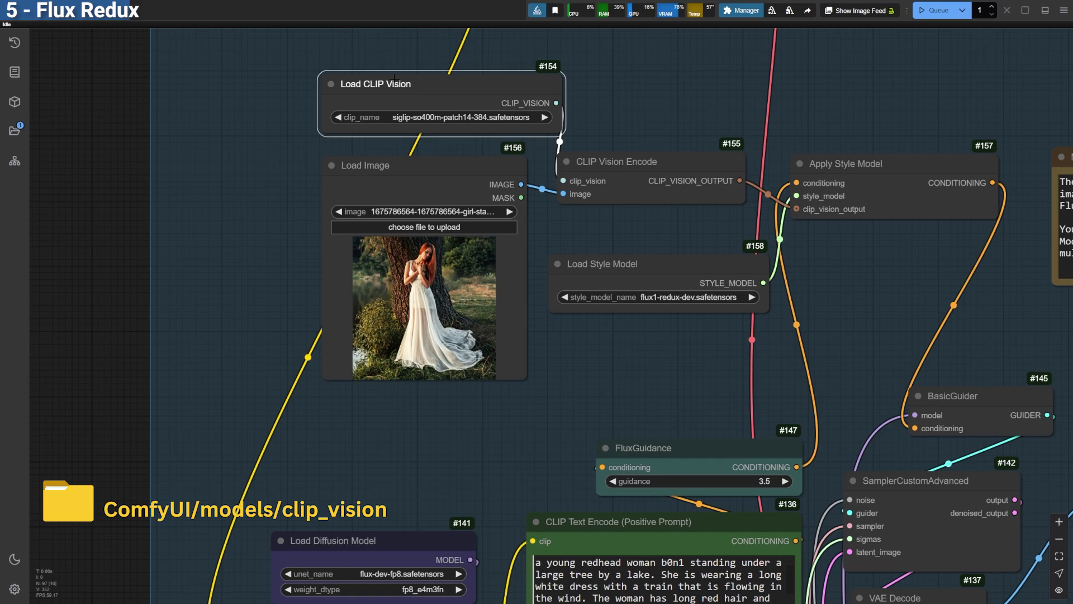
pyautogui.click(419, 118)
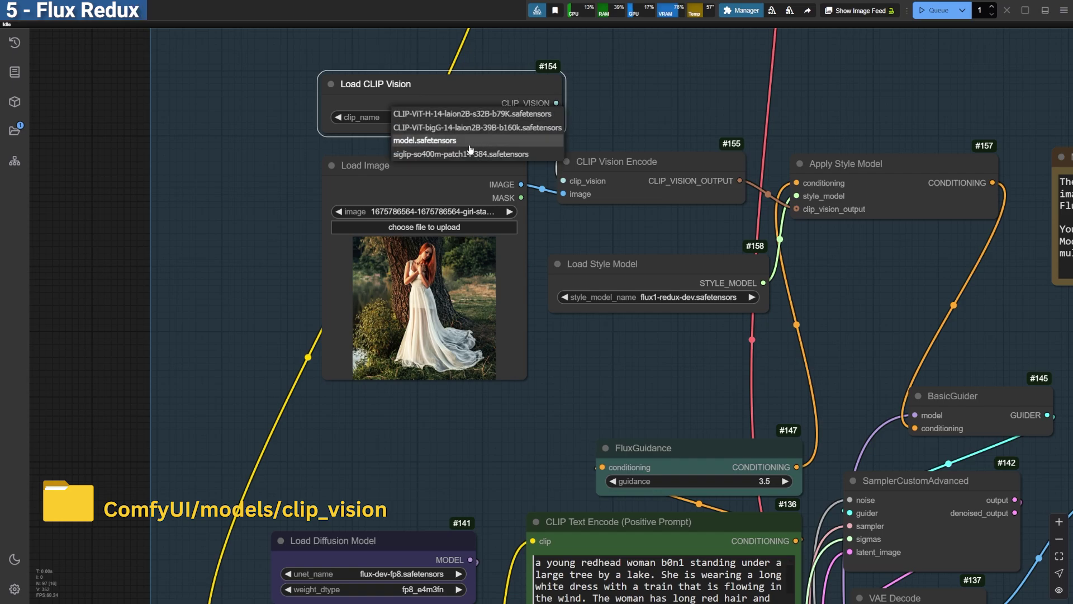
pyautogui.click(469, 149)
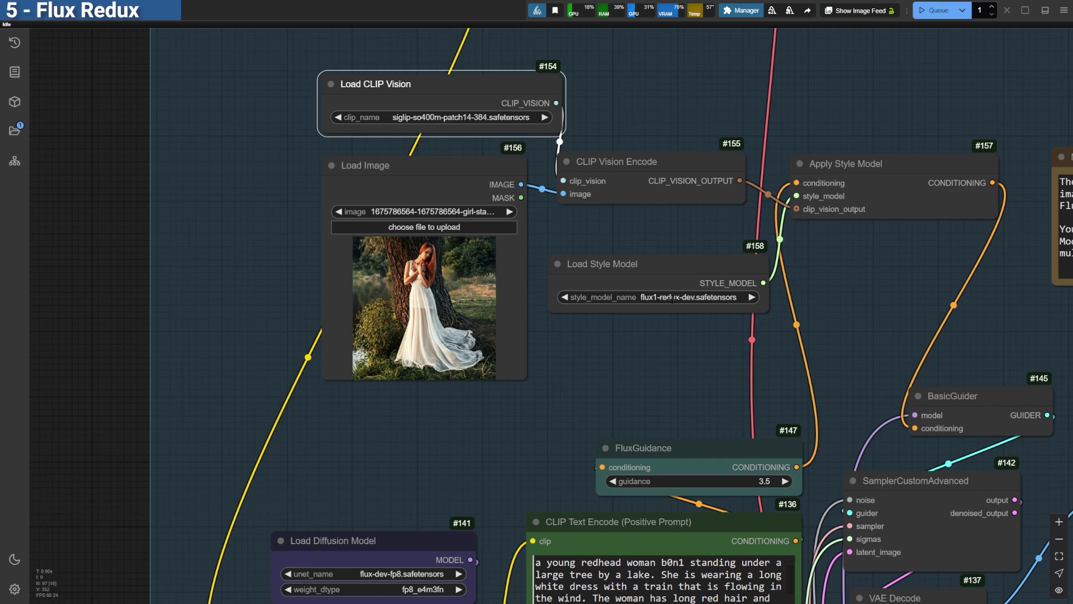
# Confirm the flux1-redux-dev style model and set unet_name to flux-dev-fp8.safetensors
pyautogui.click(737, 305)
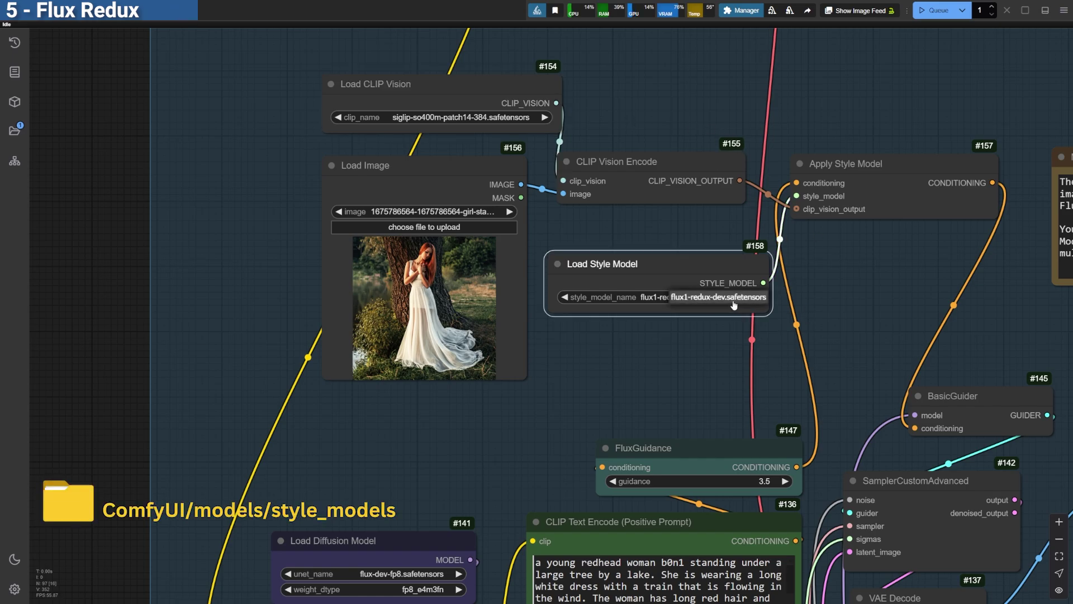
pyautogui.moveTo(644, 274); pyautogui.dragTo(643, 275)
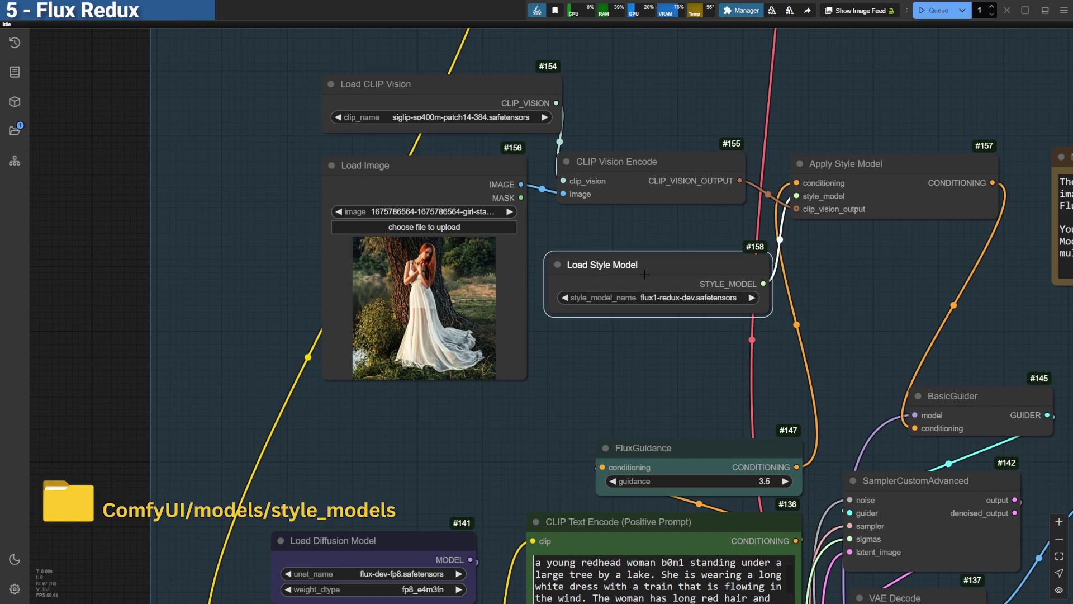
pyautogui.scroll(-6, 681, 257)
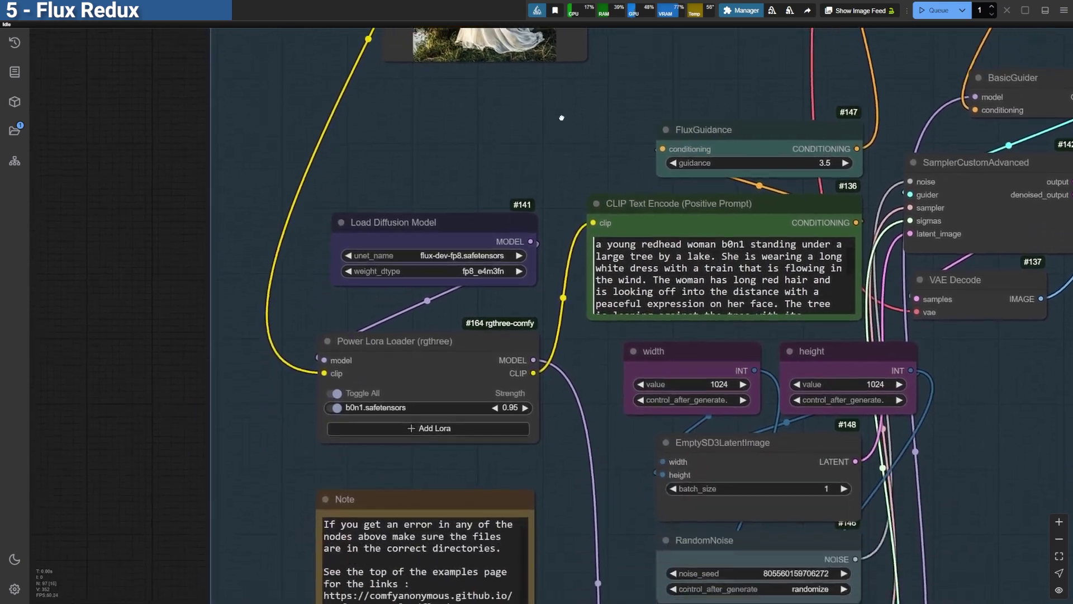
pyautogui.click(448, 222)
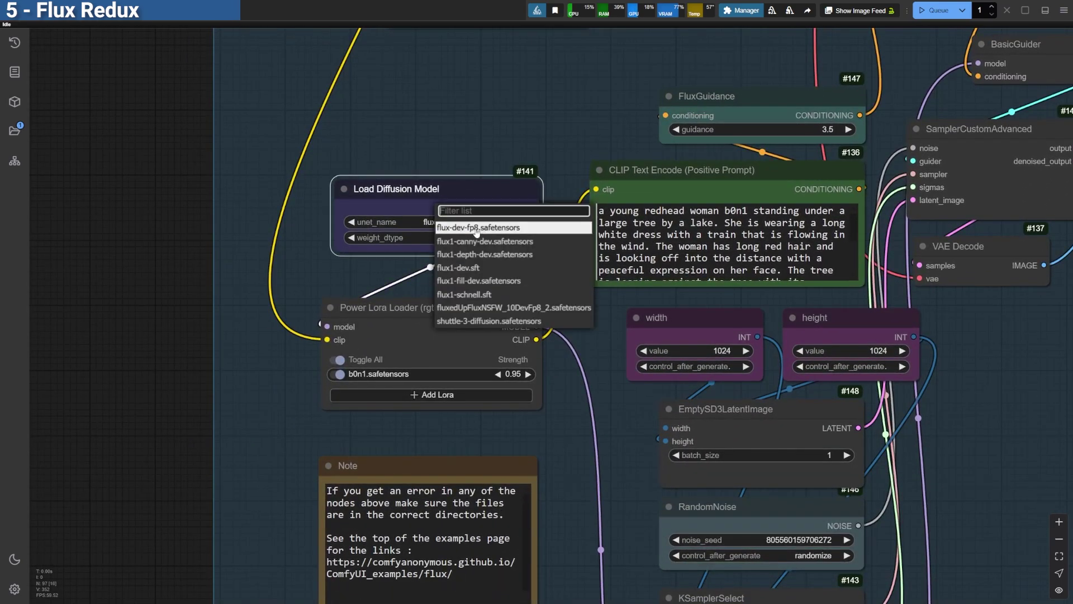
pyautogui.click(509, 229)
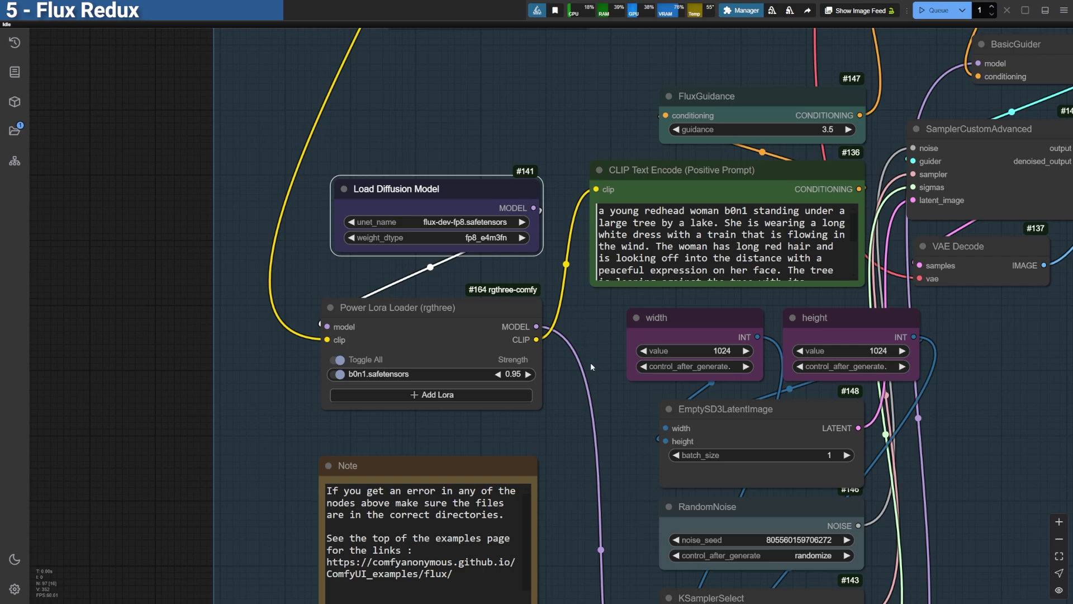
pyautogui.moveTo(590, 363); pyautogui.dragTo(552, 274)
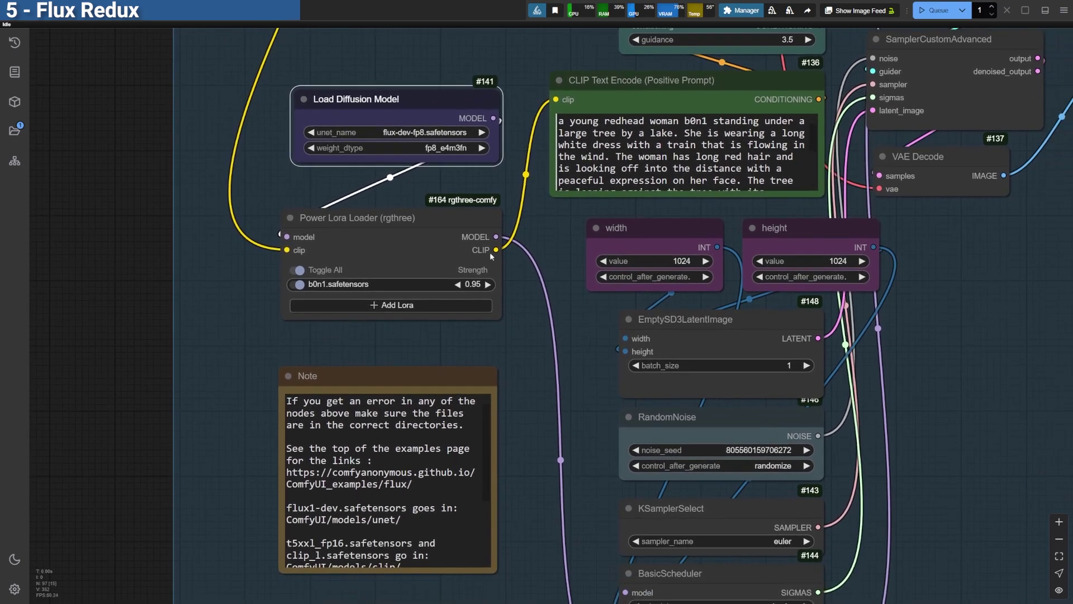
pyautogui.moveTo(405, 240); pyautogui.dragTo(409, 244)
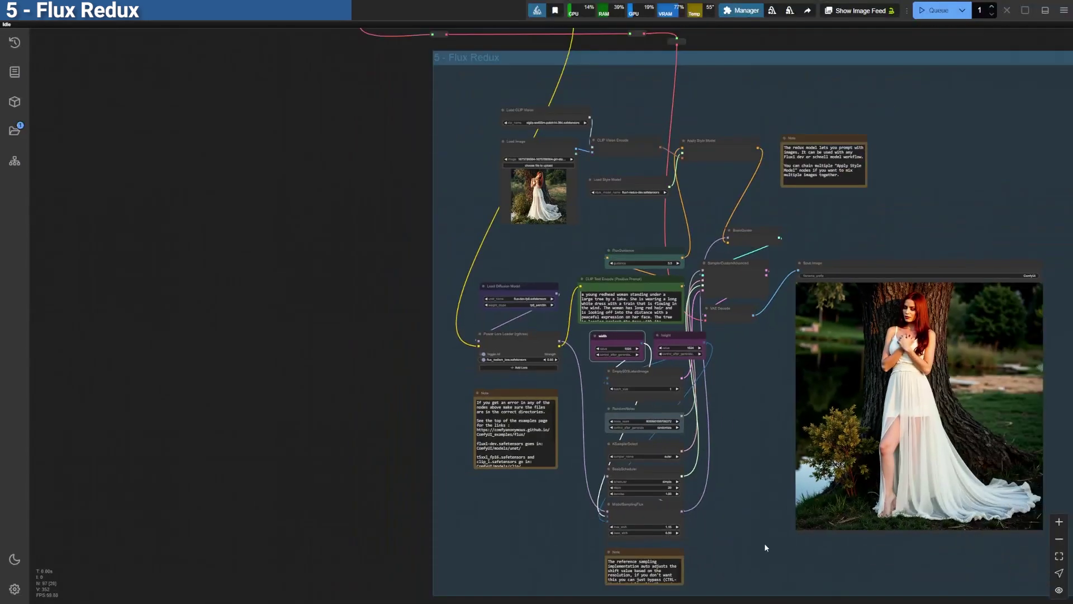
# Queue the Flux Redux workflow with Ctrl+Enter and zoom into the new white-dress image
pyautogui.scroll(5, 1021, 537)
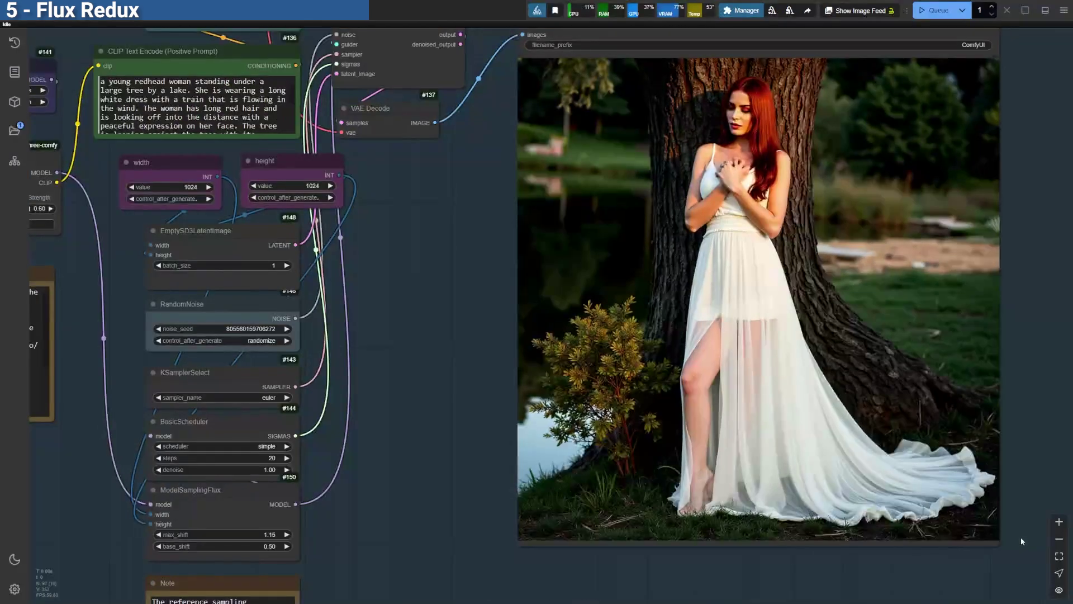
pyautogui.scroll(1, 1021, 538)
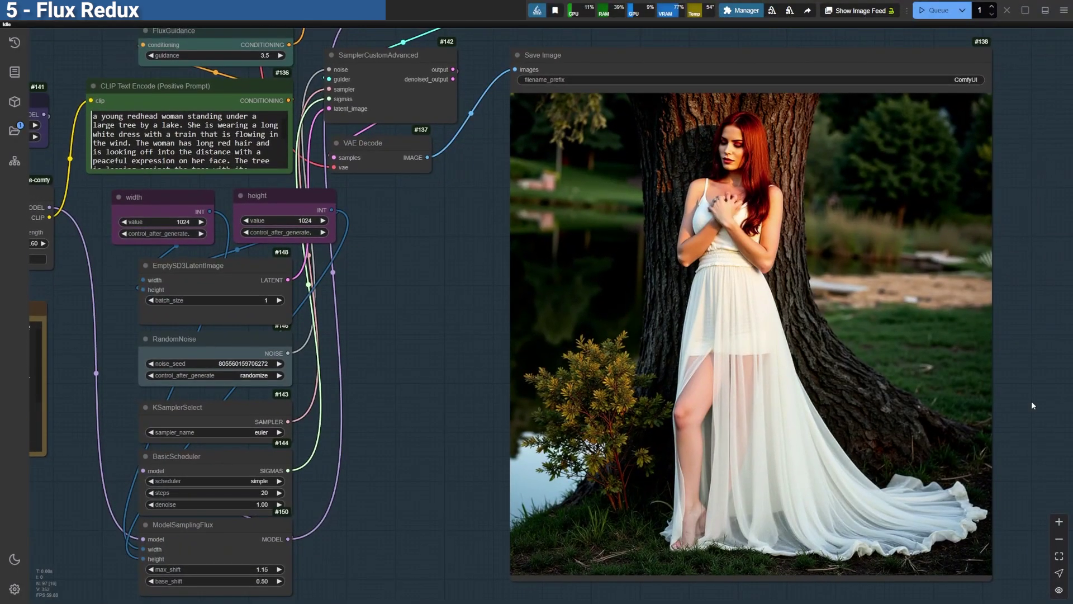
pyautogui.scroll(-5, 1033, 405)
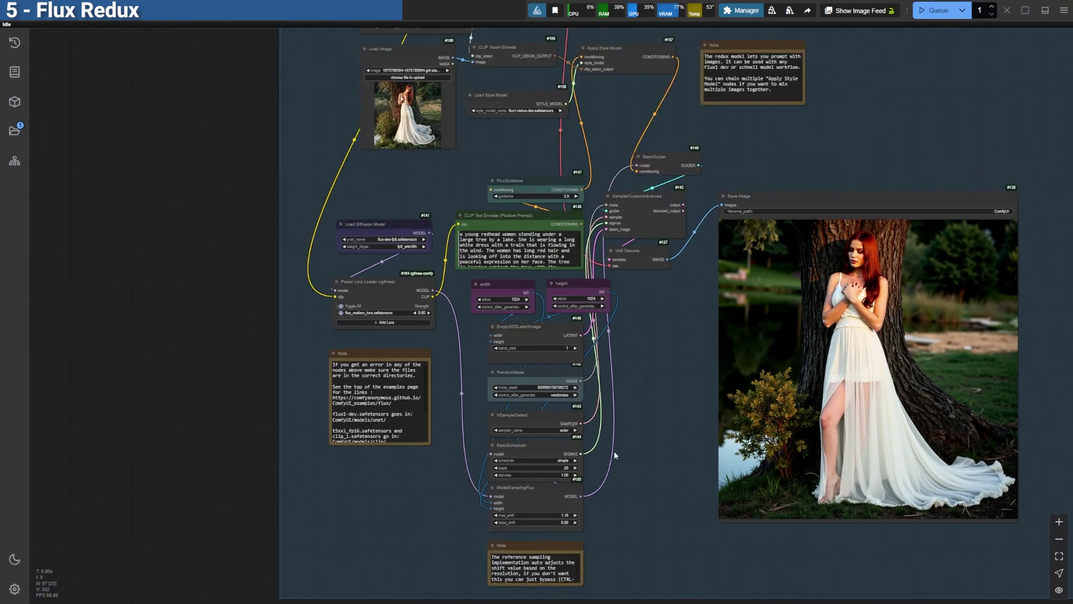
pyautogui.hotkey('ctrl', 'Return')
pyautogui.press('.')
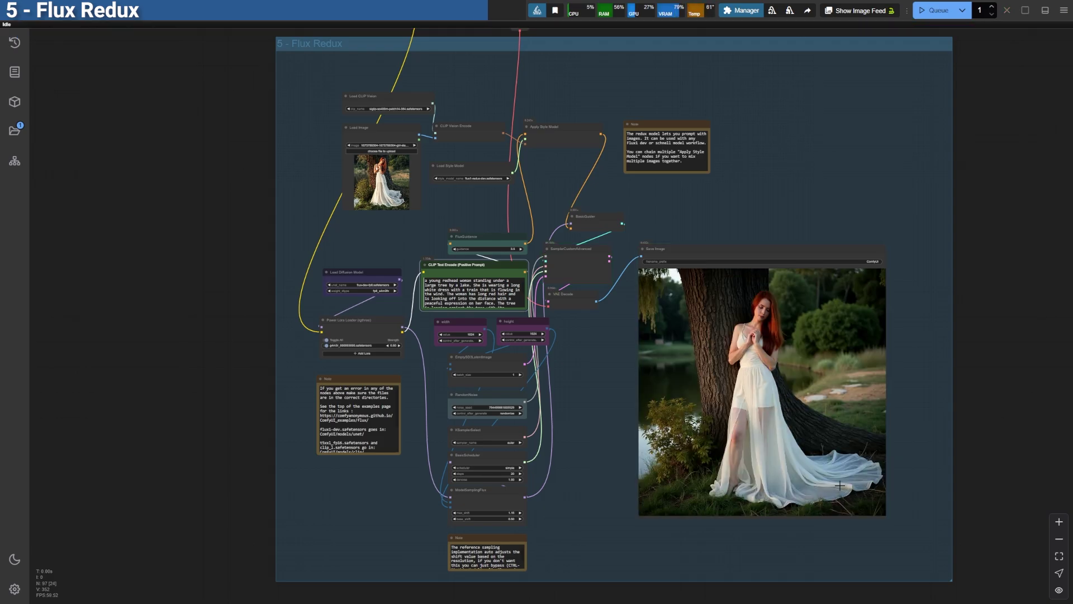
pyautogui.scroll(7, 839, 485)
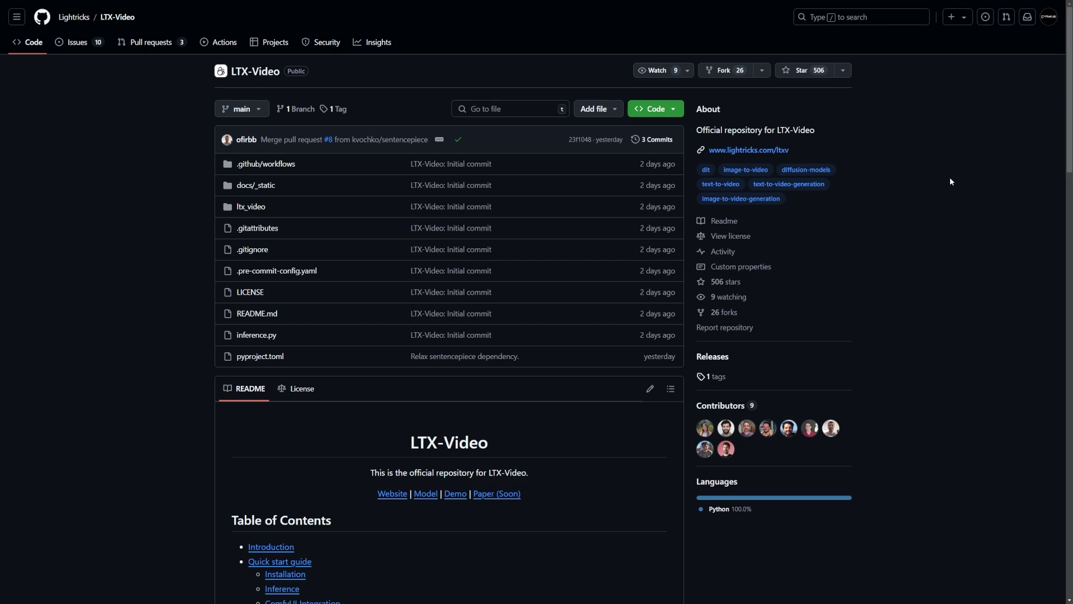
# Browse the LTX-Video README examples, expanding the man-in-a-suit and short-brown-haired woman prompts
pyautogui.scroll(-2, 949, 207)
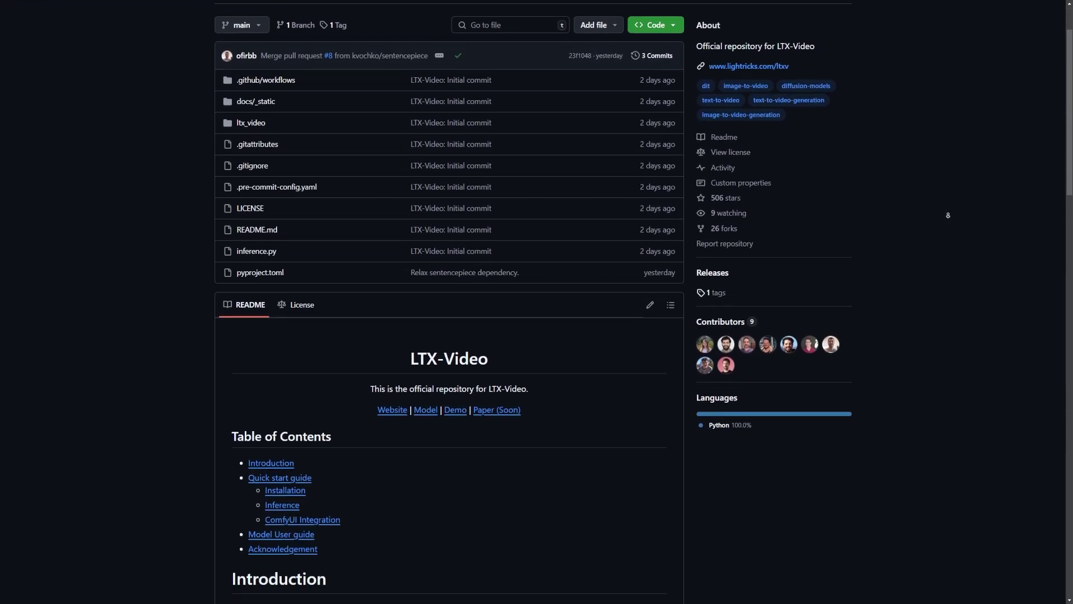
pyautogui.scroll(-5, 949, 215)
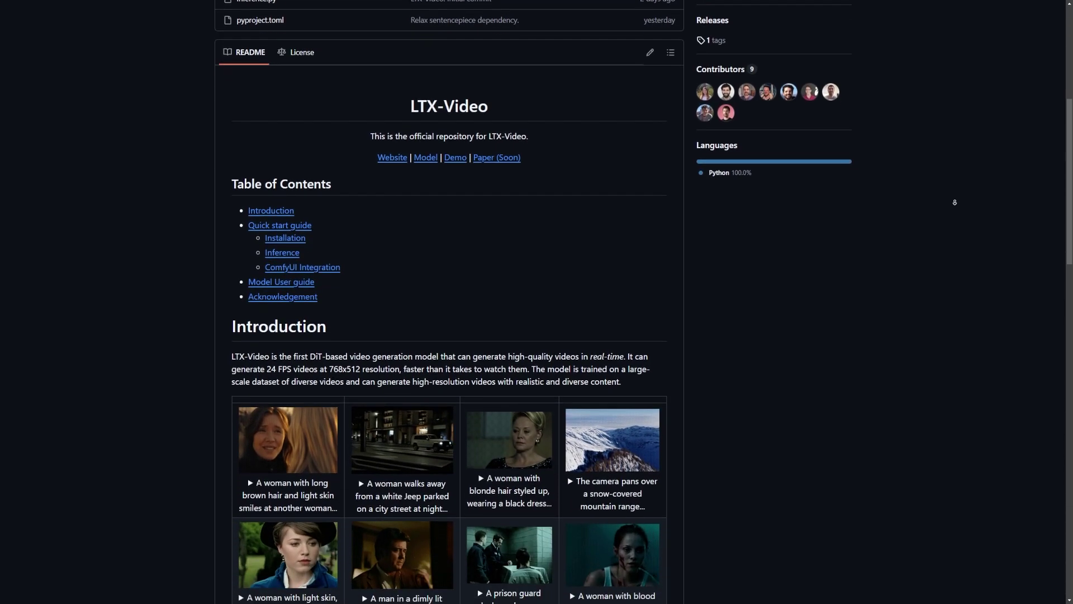
pyautogui.scroll(-3, 955, 202)
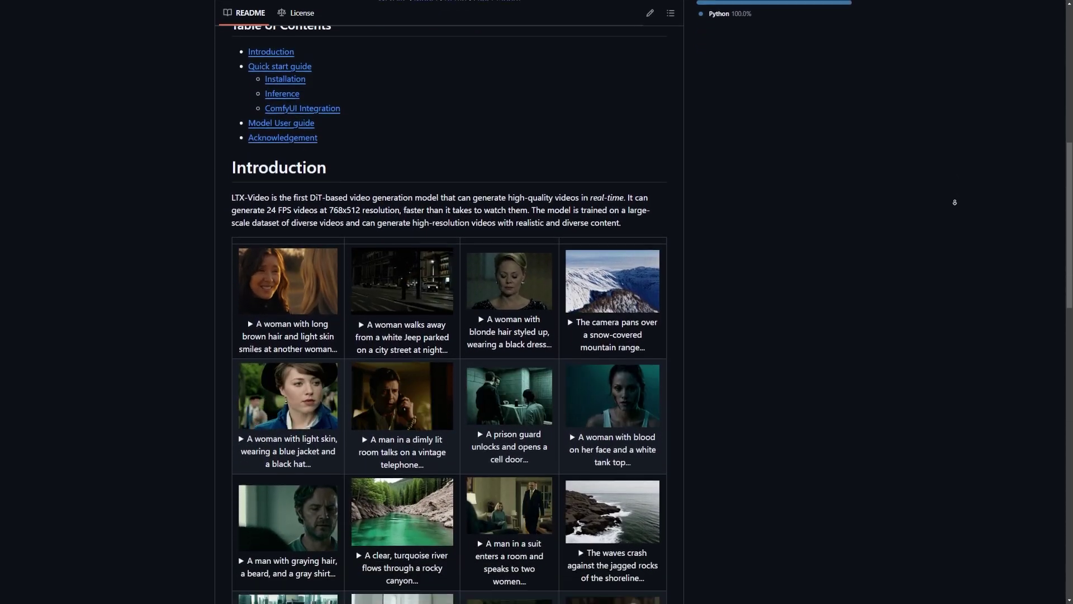
pyautogui.scroll(-3, 955, 202)
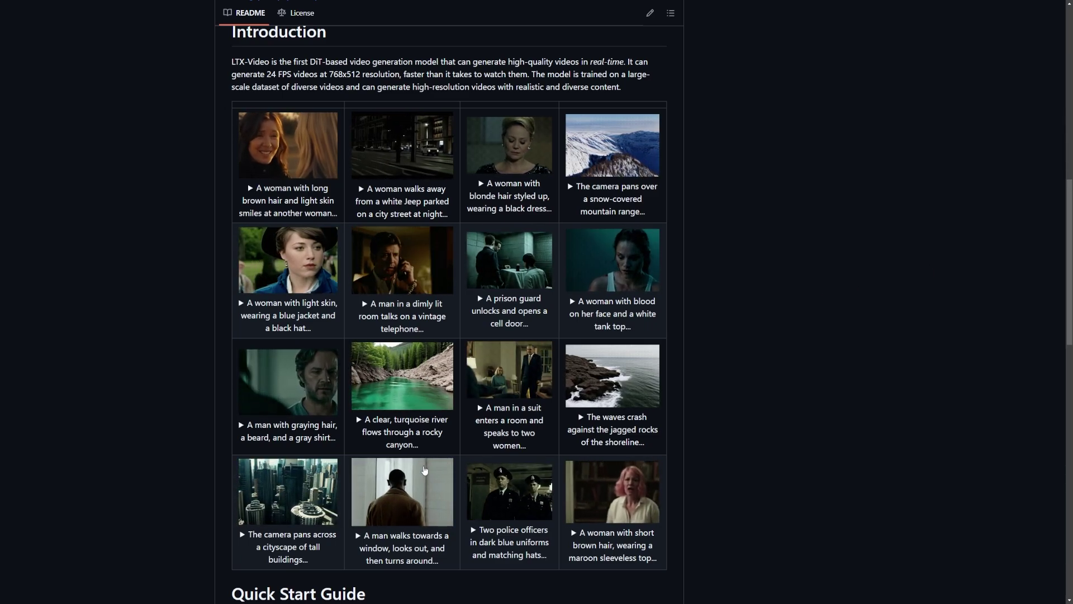
pyautogui.click(512, 424)
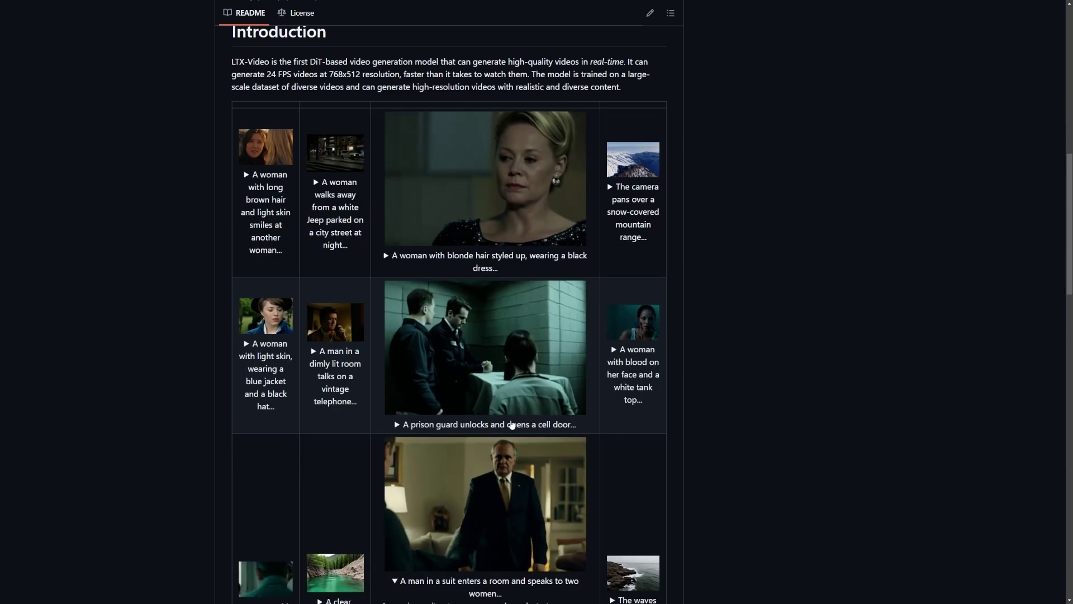
pyautogui.scroll(-1, 550, 274)
pyautogui.scroll(-5, 550, 278)
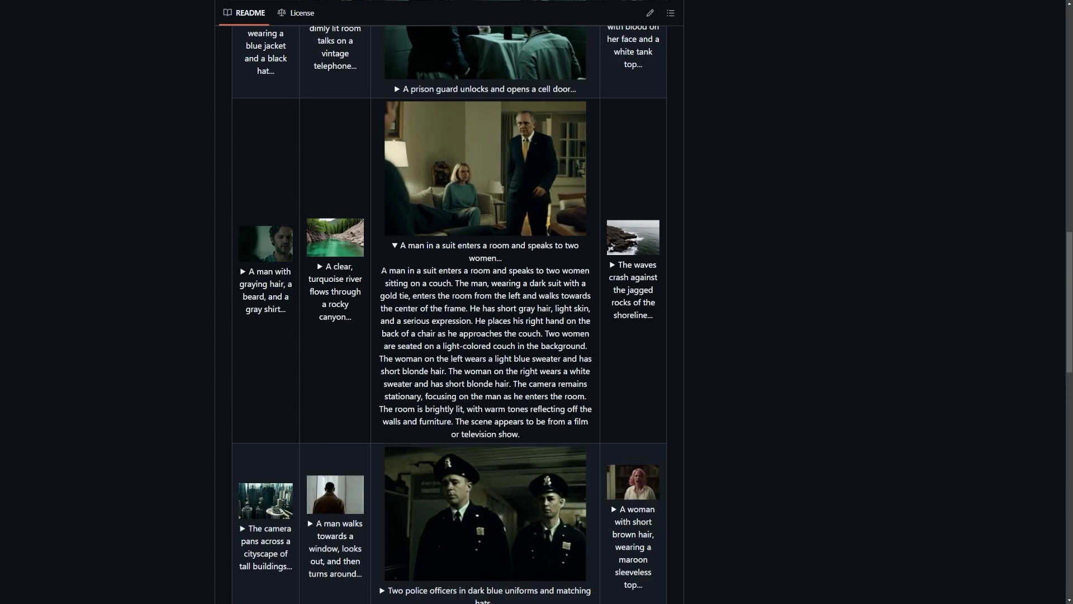
pyautogui.click(620, 510)
pyautogui.scroll(-5, 620, 325)
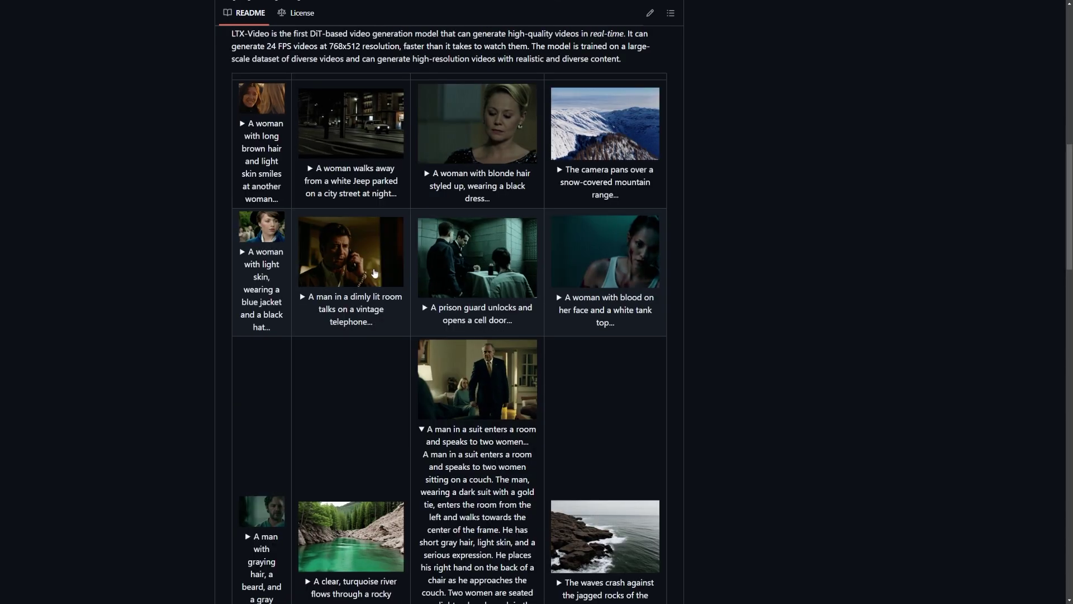
pyautogui.scroll(-5, 387, 294)
pyautogui.scroll(-13, 387, 295)
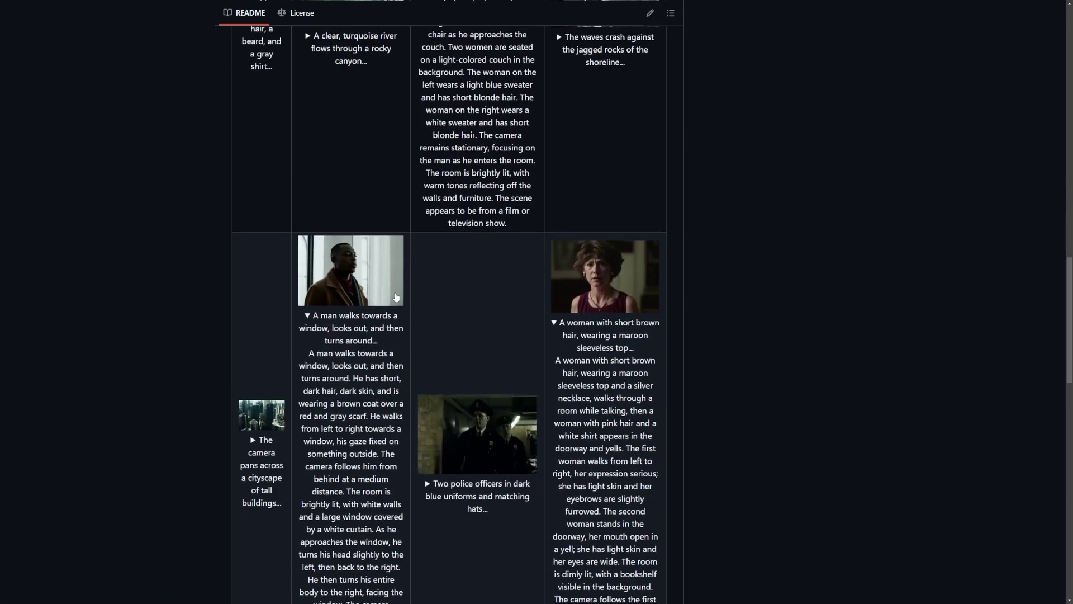
pyautogui.scroll(-3, 467, 282)
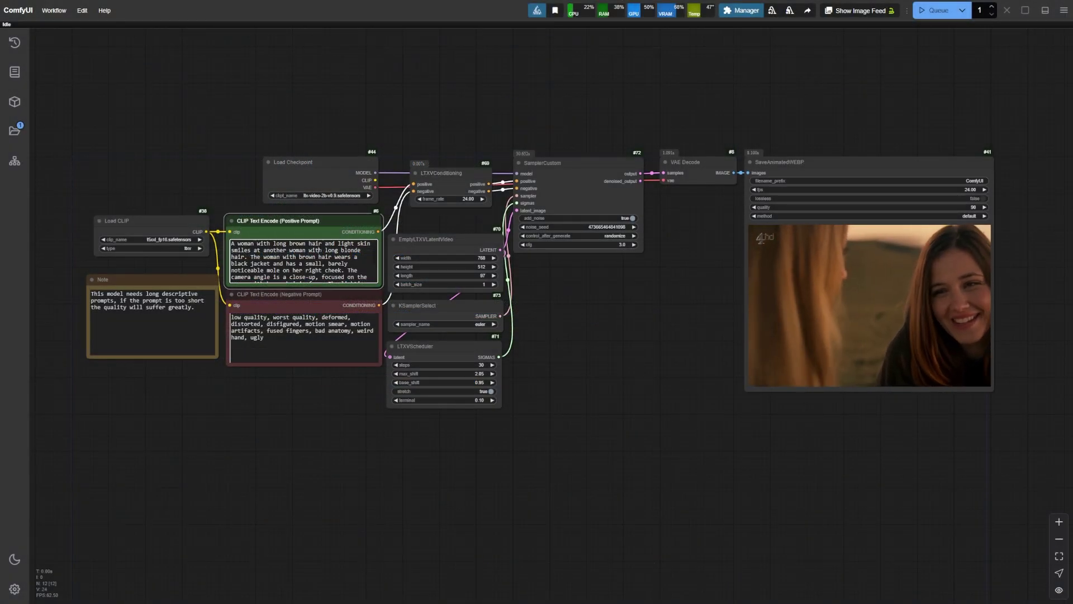
# Replace the positive prompt with the neon-sign description and queue the video
pyautogui.hotkey('ctrl', 'a')
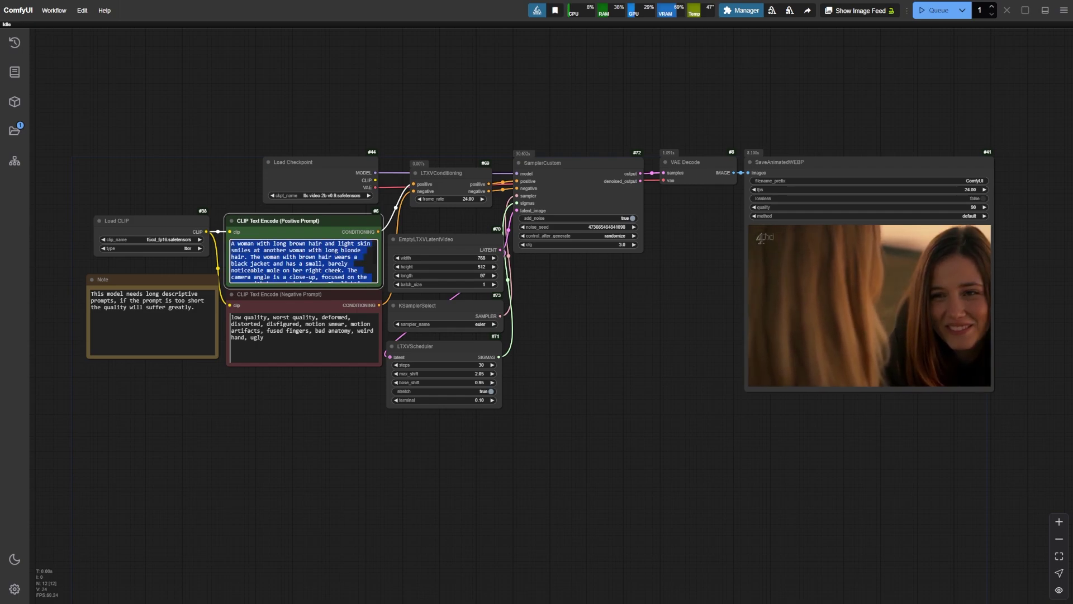
pyautogui.hotkey('ctrl', 'v')
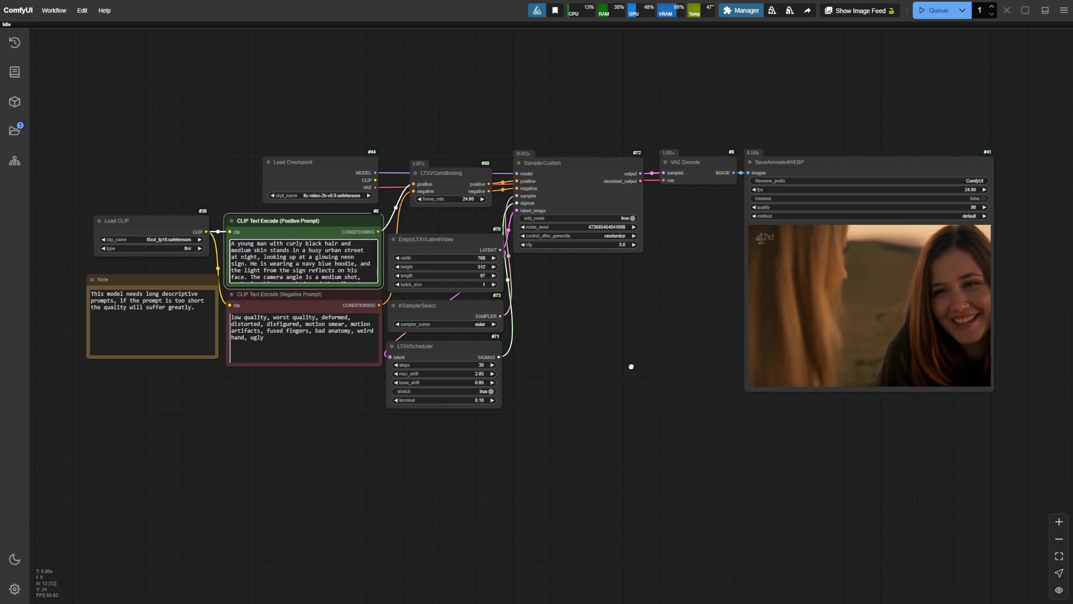
pyautogui.click(932, 10)
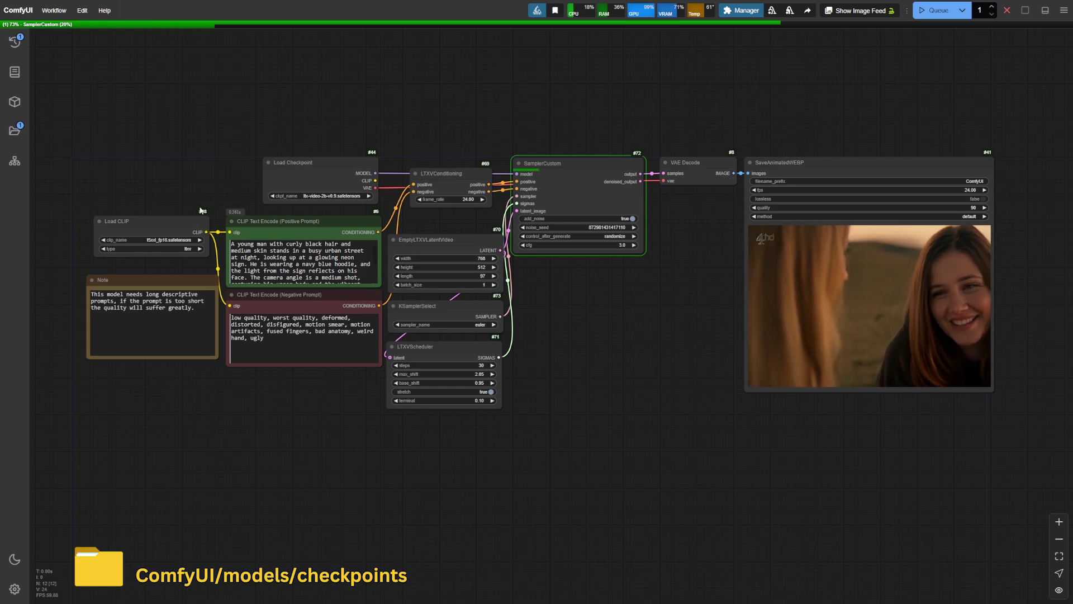
pyautogui.moveTo(419, 91); pyautogui.dragTo(441, 122)
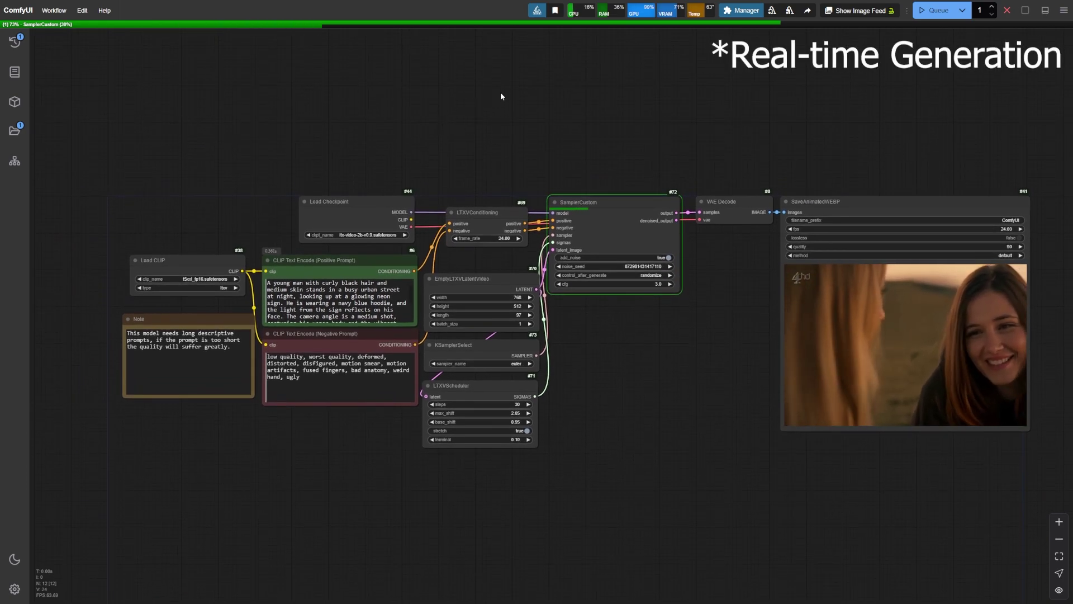
# Check the Load CLIP type and keep ltx-video-2b-v0.9.safetensors as the checkpoint
pyautogui.click(162, 287)
pyautogui.press('Escape')
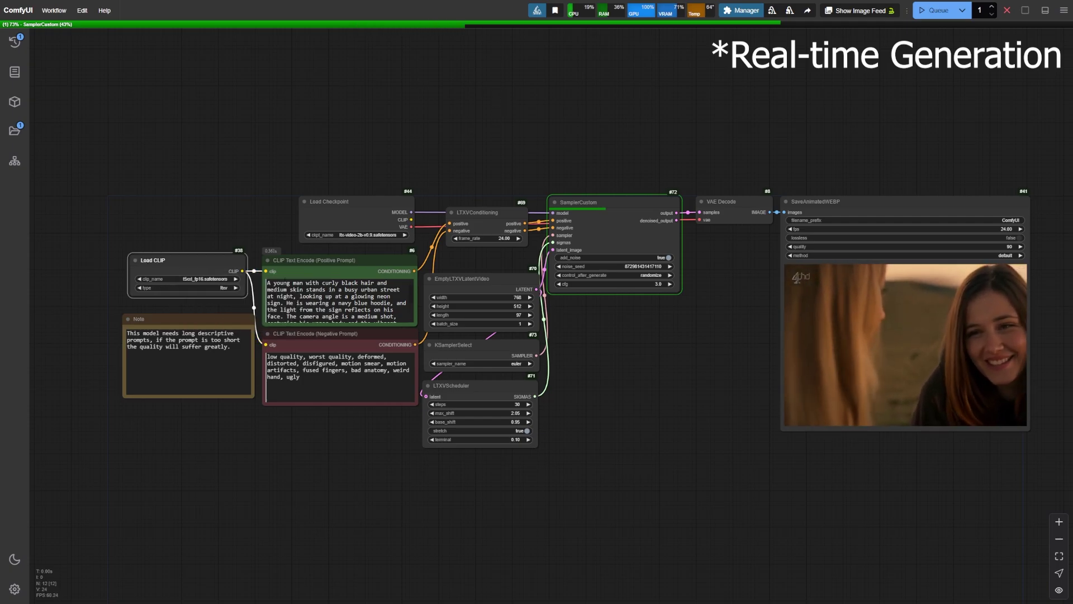
pyautogui.click(369, 235)
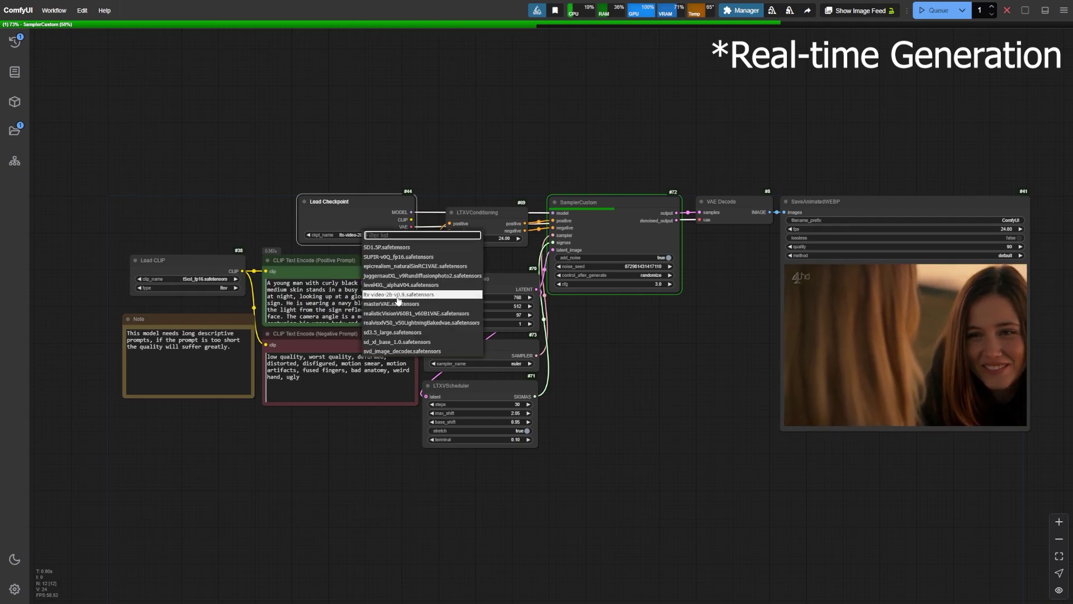
pyautogui.click(398, 295)
pyautogui.moveTo(364, 211); pyautogui.dragTo(339, 209)
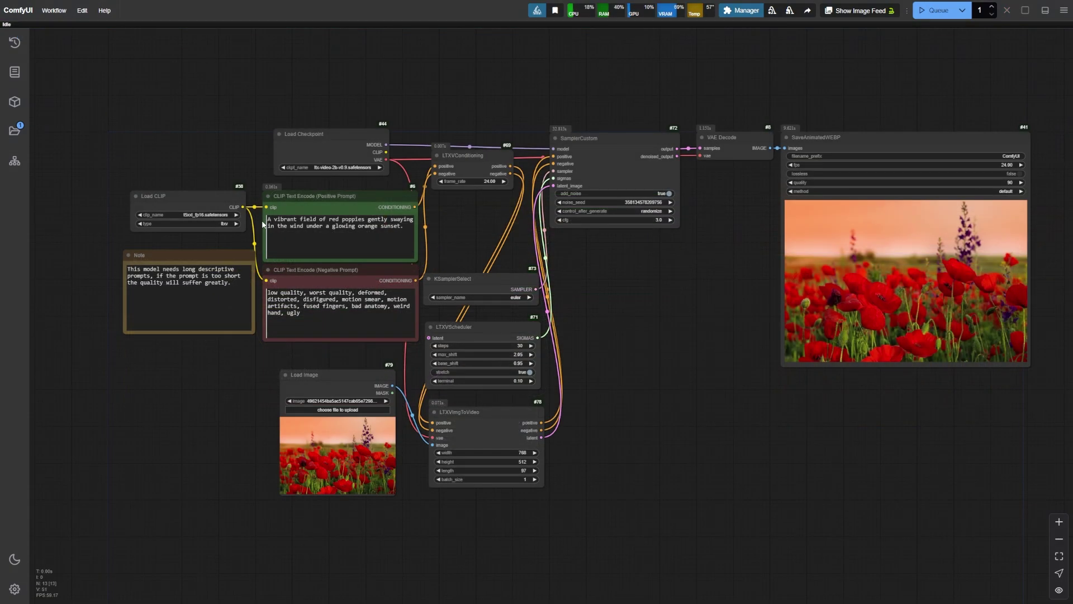
# Set the LTXVImgToVideo length to 97 frames in the beach image-to-video workflow
pyautogui.scroll(2, 313, 291)
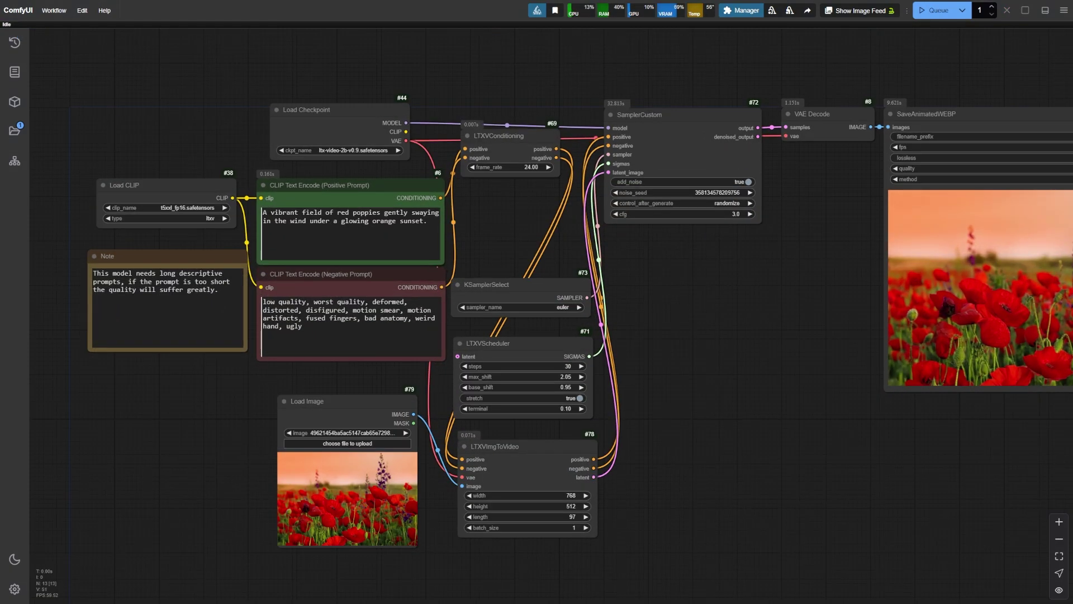
pyautogui.scroll(2, 274, 188)
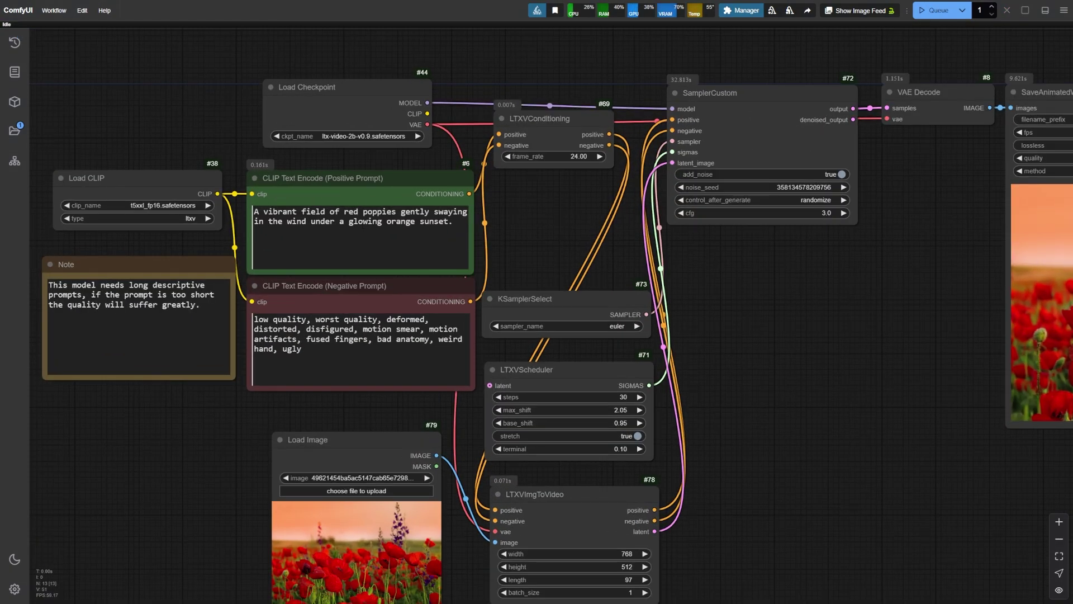
pyautogui.hscroll(5, 883, 418)
pyautogui.scroll(5, 895, 336)
pyautogui.scroll(2, 922, 265)
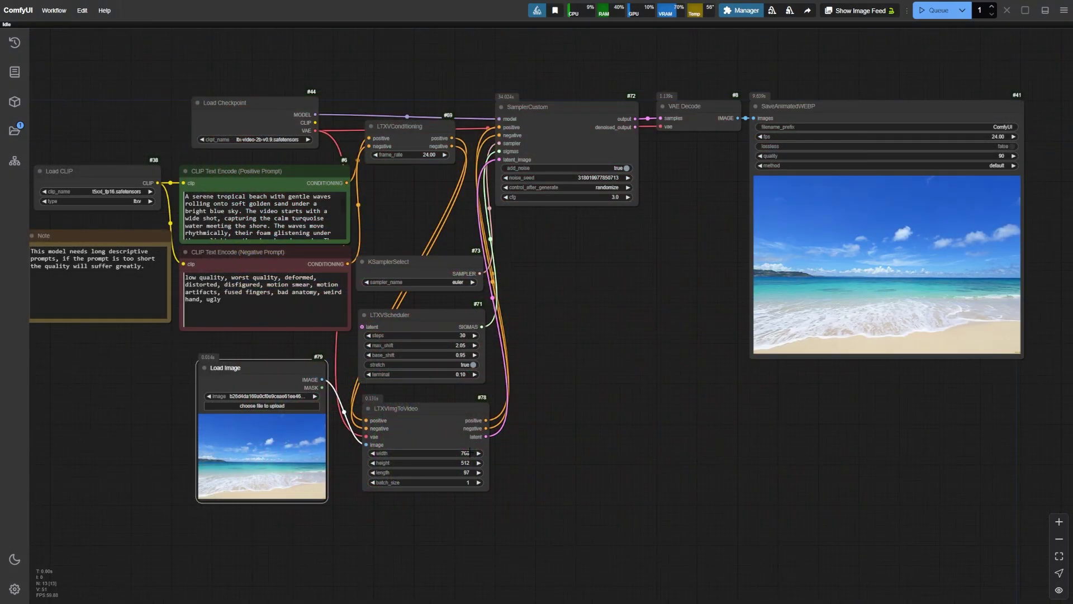
pyautogui.click(466, 453)
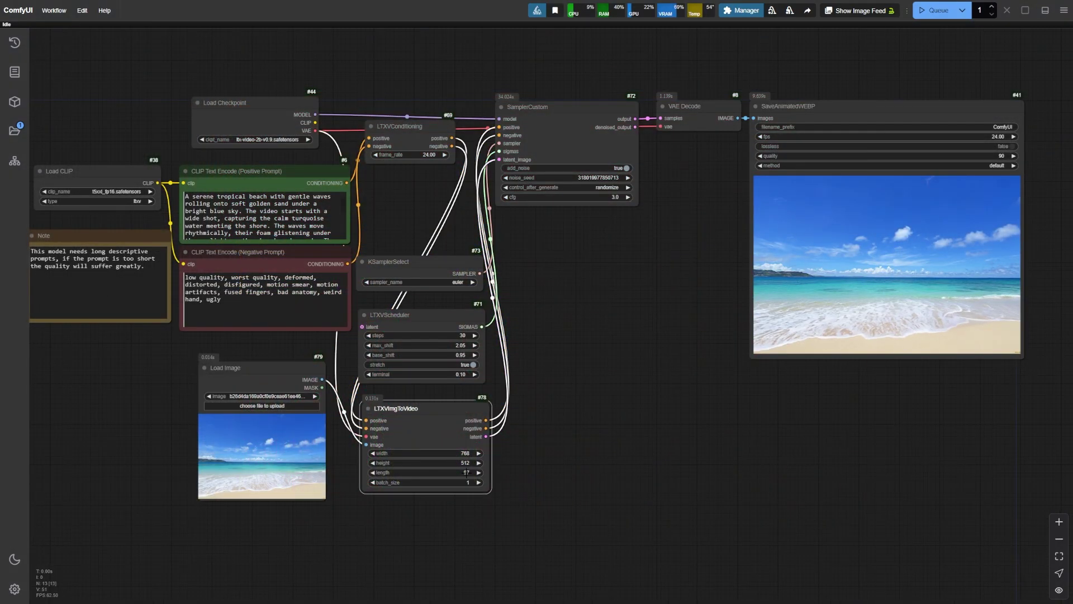
pyautogui.write('97*')
pyautogui.press('Return')
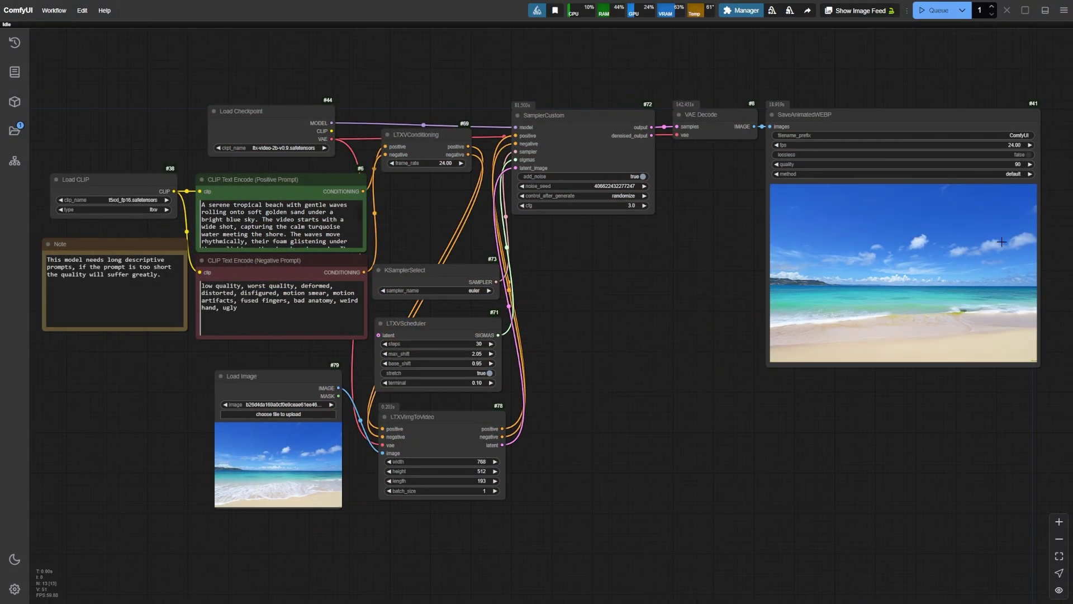
pyautogui.scroll(6, 1048, 245)
pyautogui.moveTo(1059, 234); pyautogui.dragTo(1047, 311)
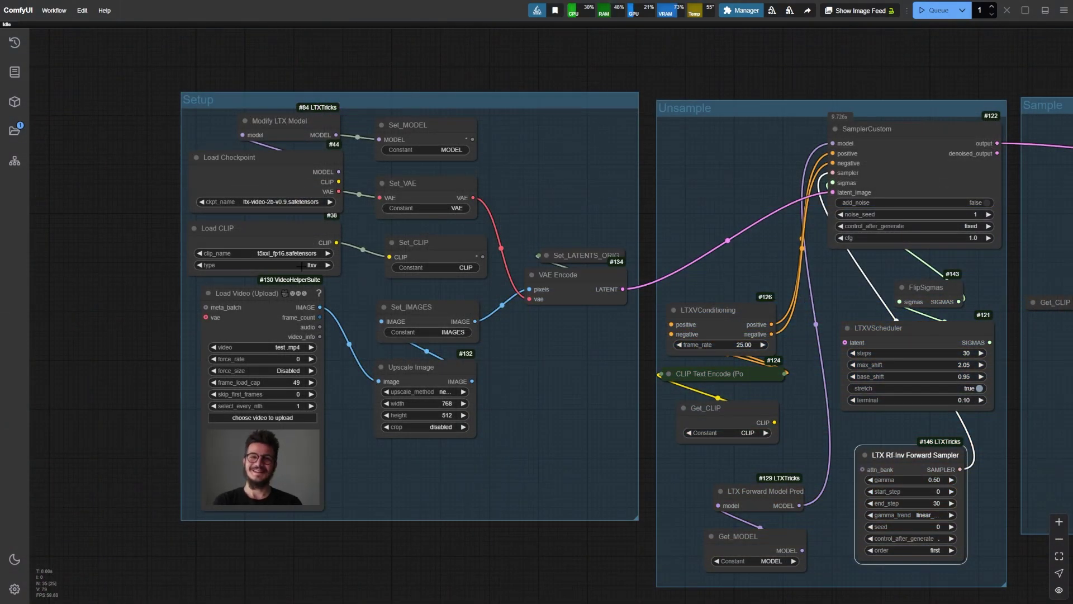
# Check the checkpoint and text encoder selections, then pan to the Output group's Video Combine result
pyautogui.click(285, 166)
pyautogui.click(268, 202)
pyautogui.click(286, 258)
pyautogui.click(286, 254)
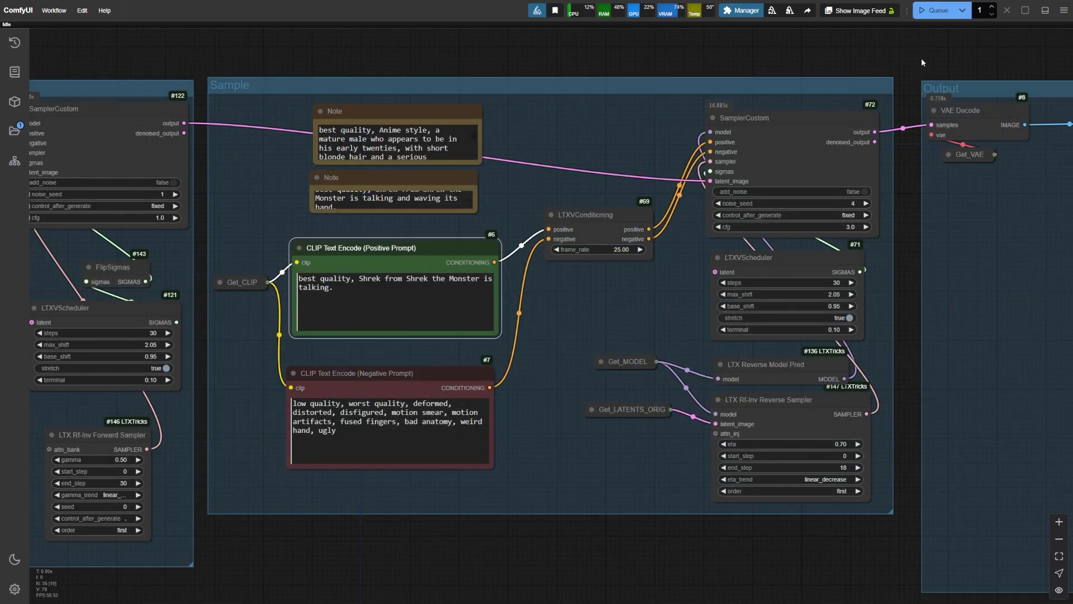
pyautogui.moveTo(921, 58); pyautogui.dragTo(592, 87)
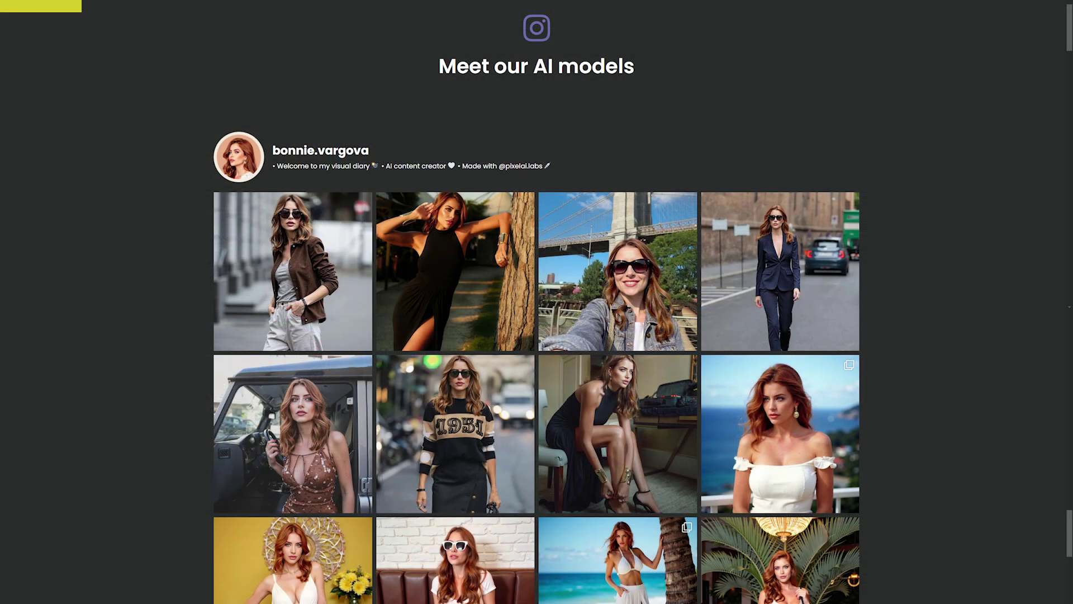
# Scroll past the first AI model's gallery to reach the second model's photos
pyautogui.scroll(-4, 537, 302)
pyautogui.scroll(-6, 537, 302)
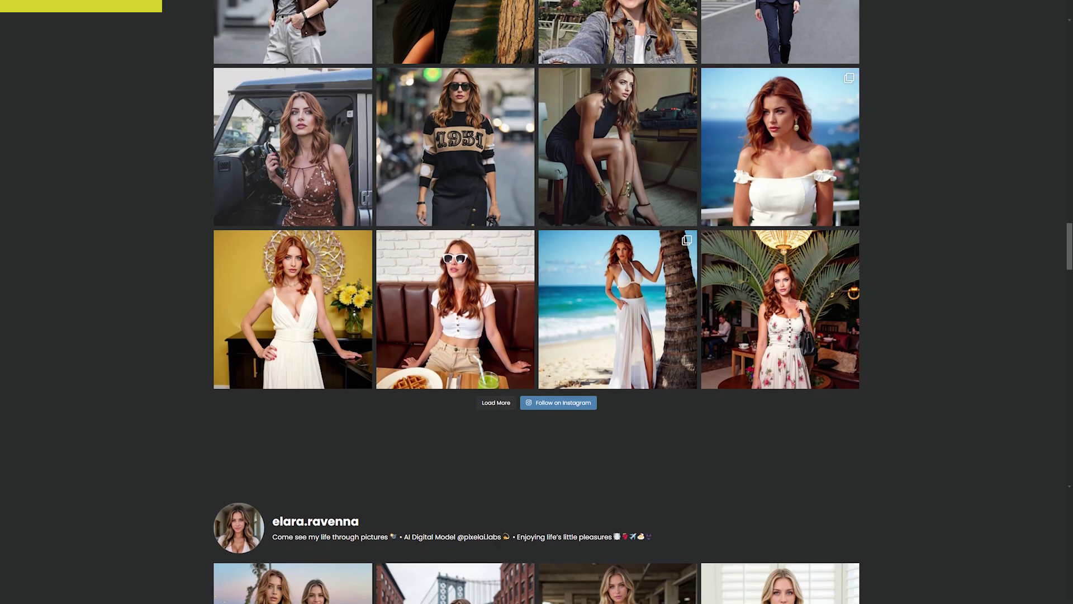
pyautogui.scroll(-4, 537, 302)
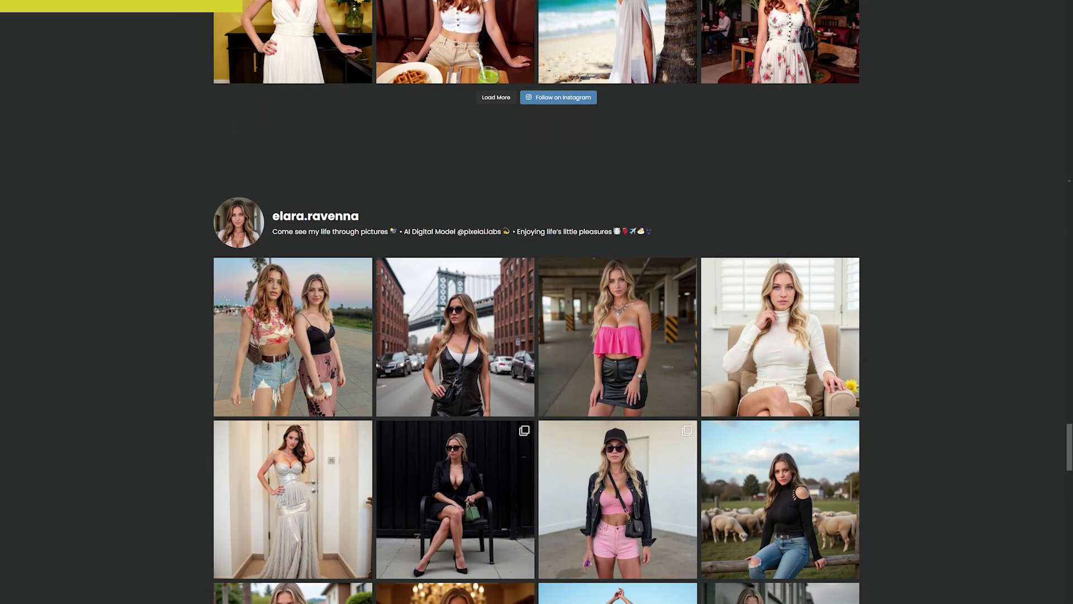